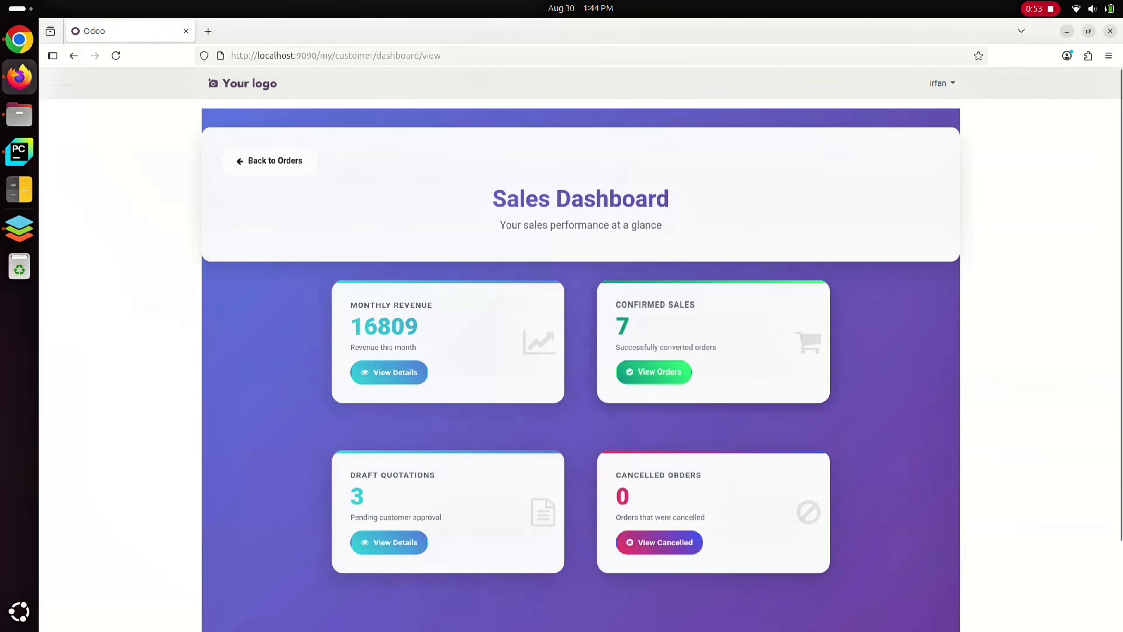
Review the delivered and invoiced quantities of the most recent sales order, then return to the order list
click(270, 160)
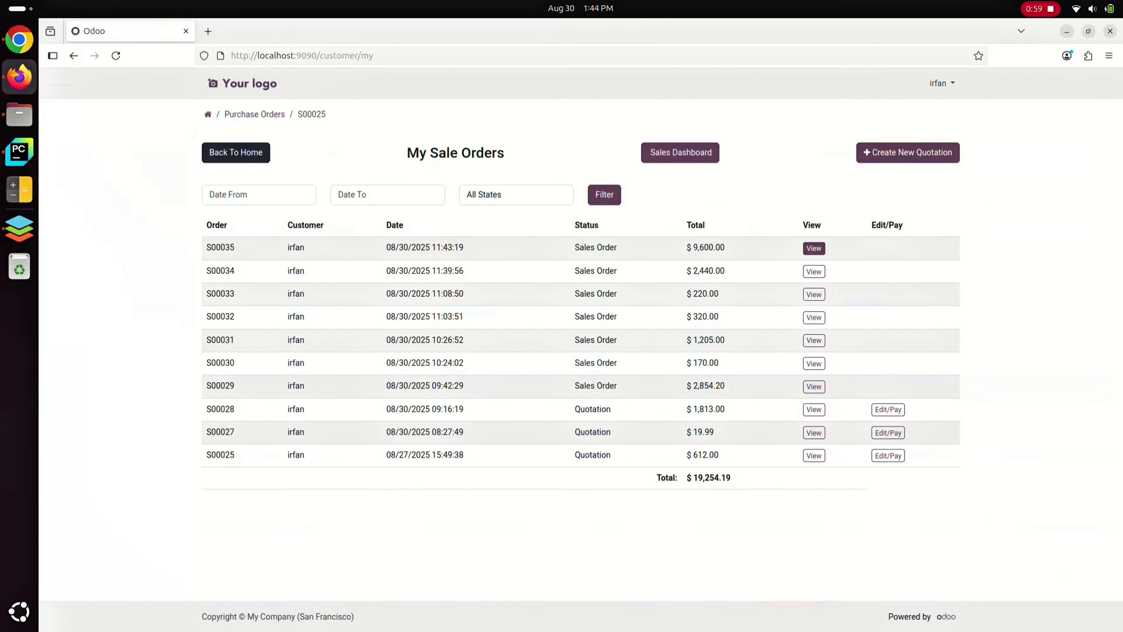
click(814, 249)
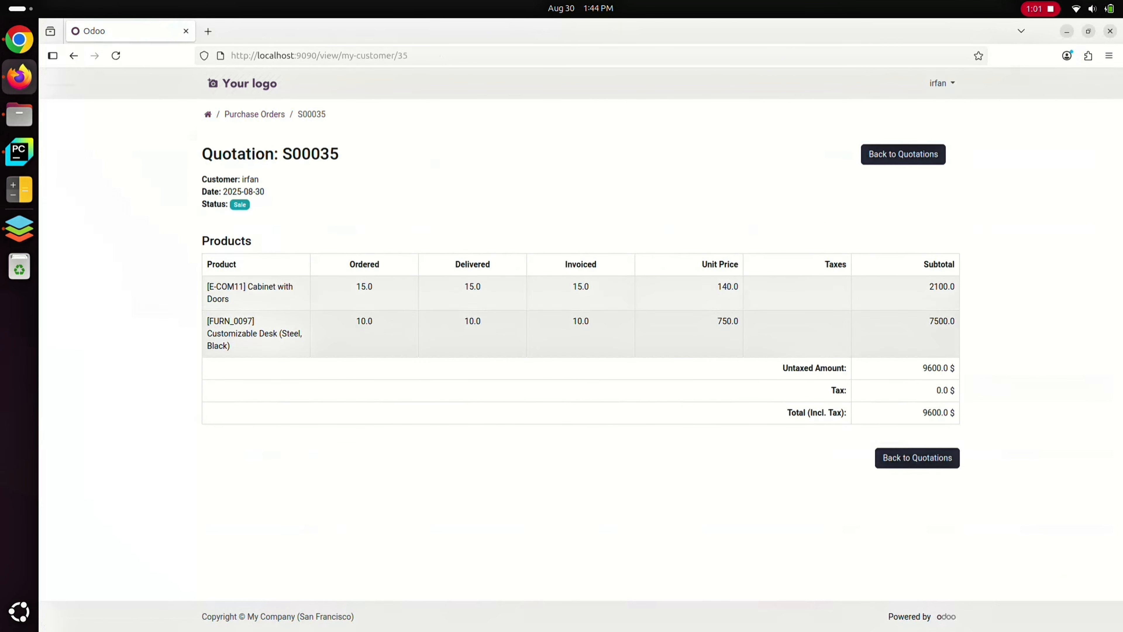
double_click(472, 265)
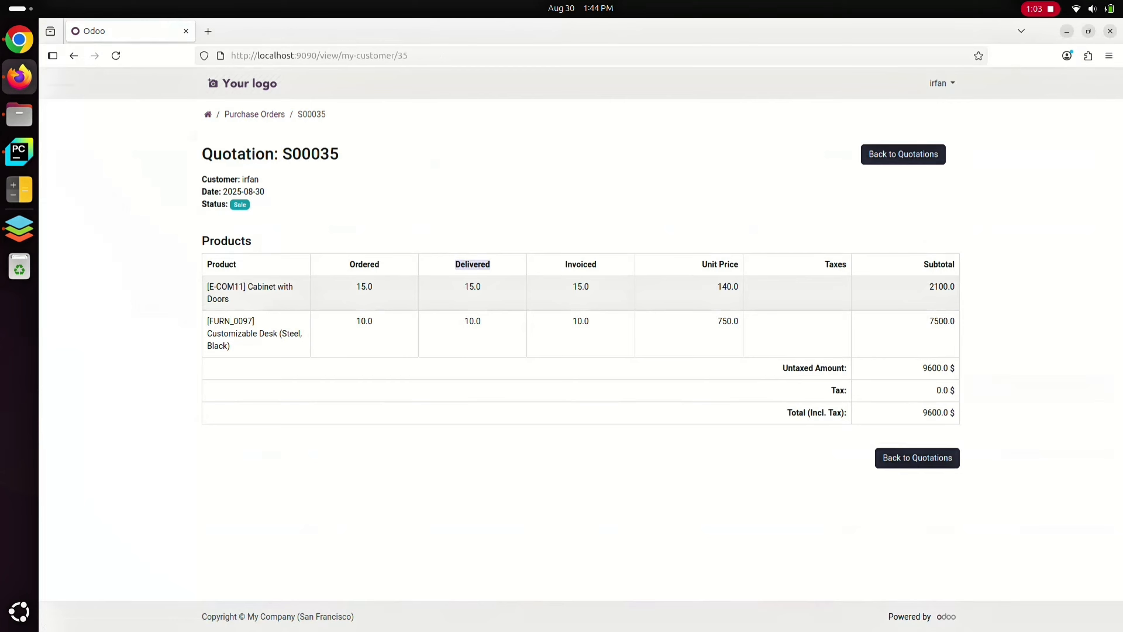
drag(577, 265, 577, 287)
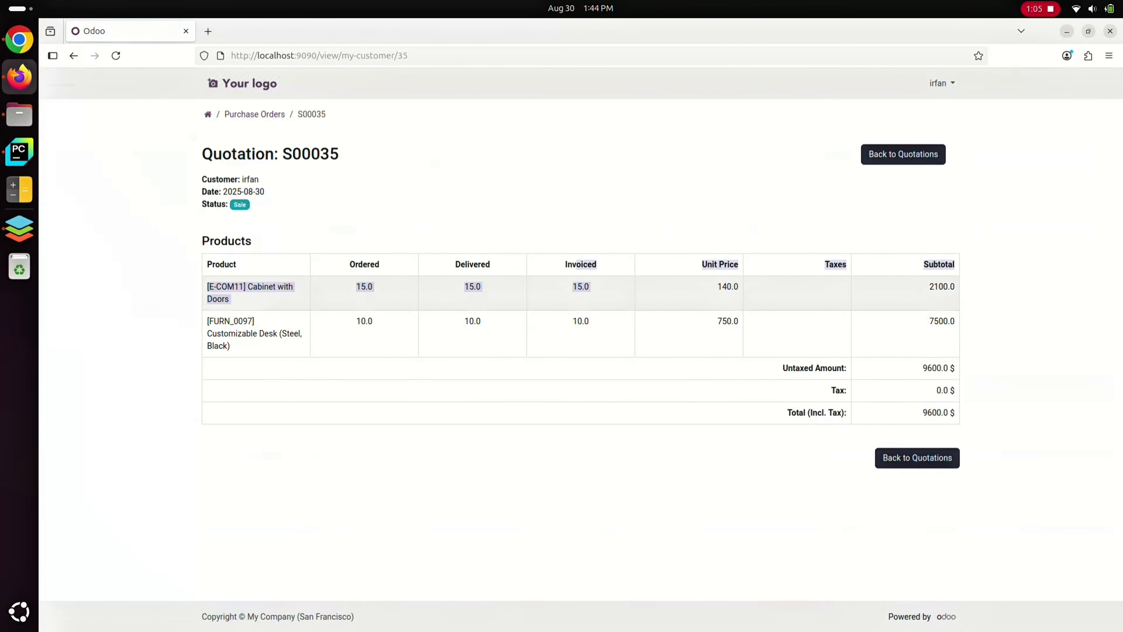
click(904, 154)
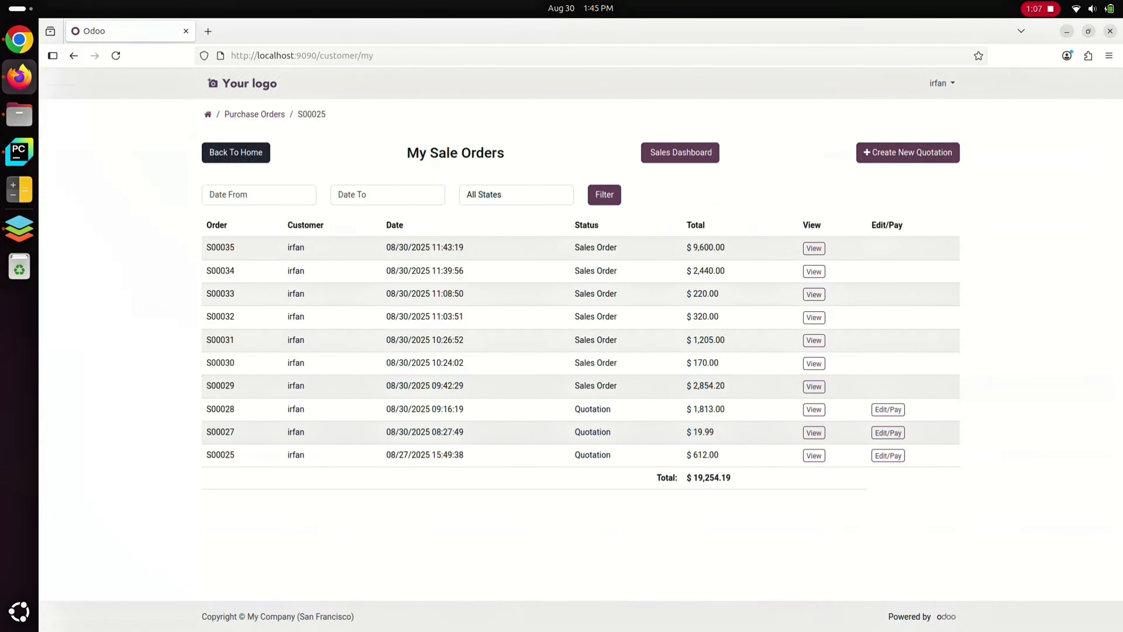
Start a new quotation with [E-COM11] Cabinet with Doors at a quantity of 10
click(904, 154)
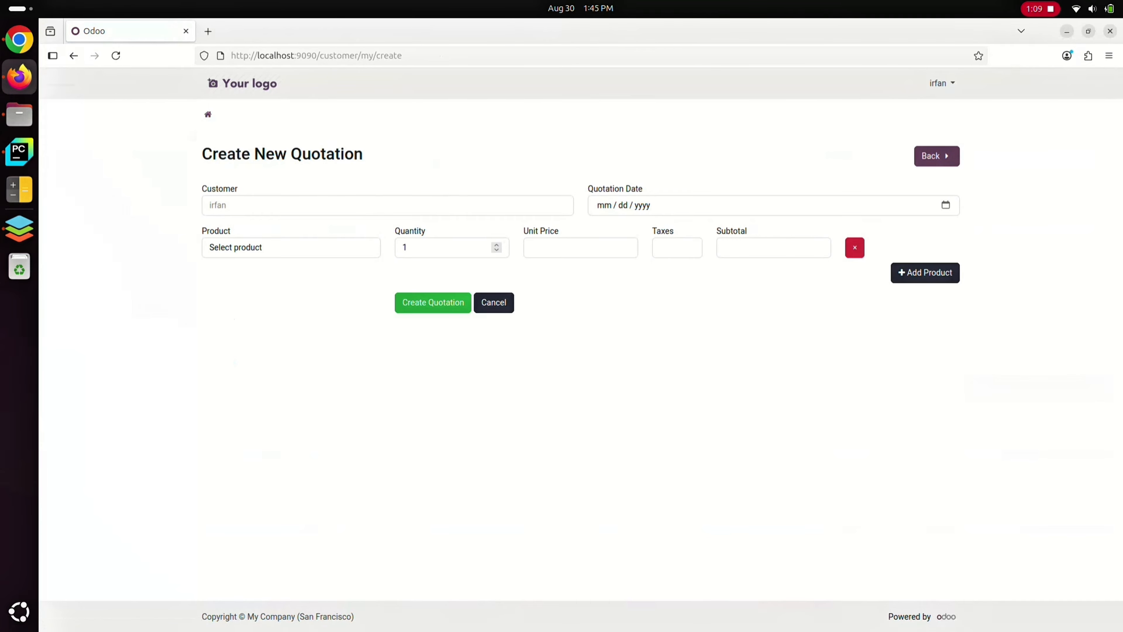
click(265, 324)
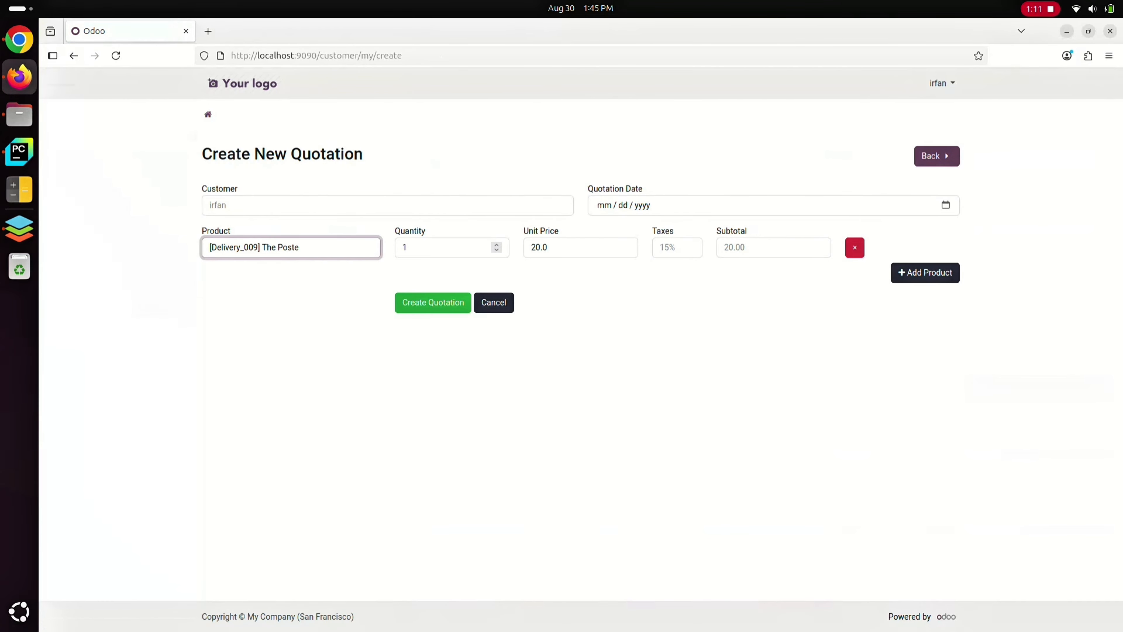
click(288, 247)
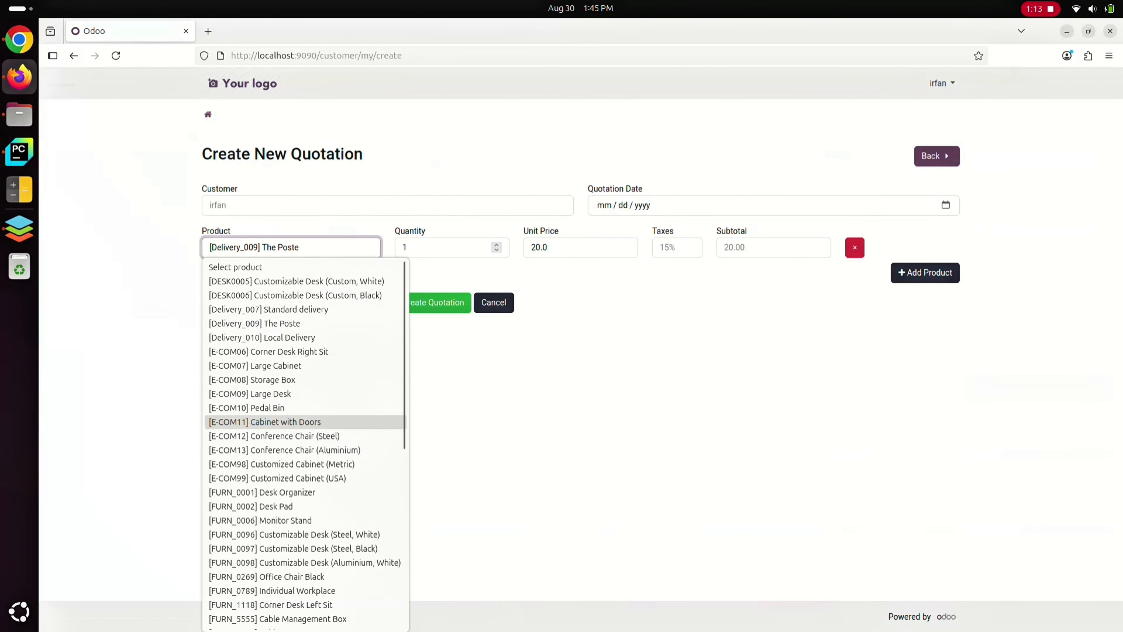
click(284, 422)
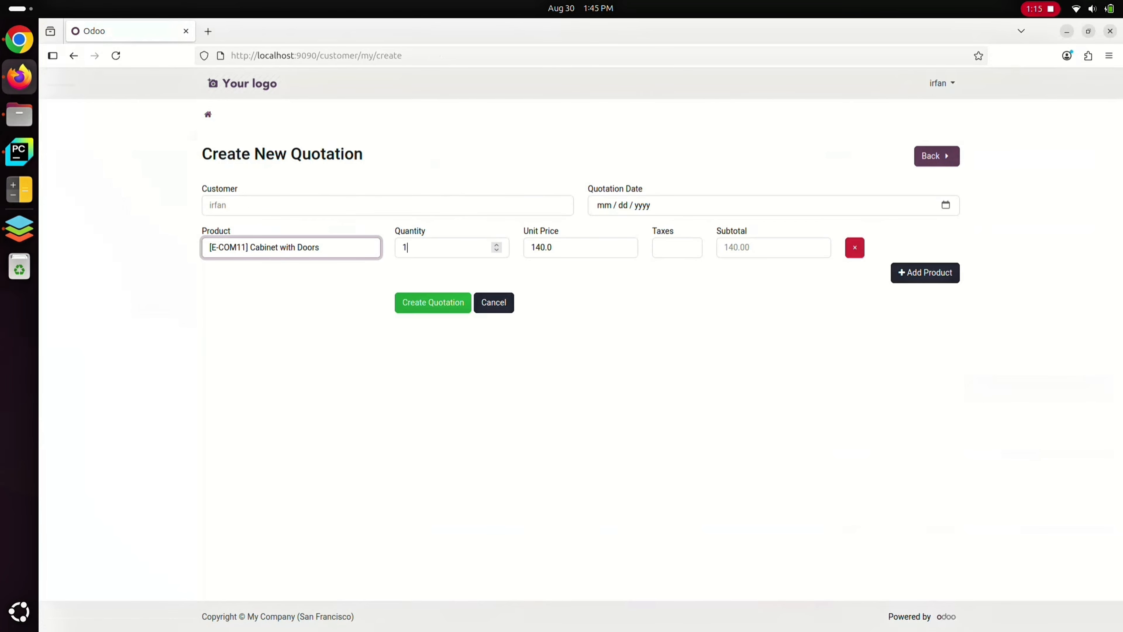
text(0)
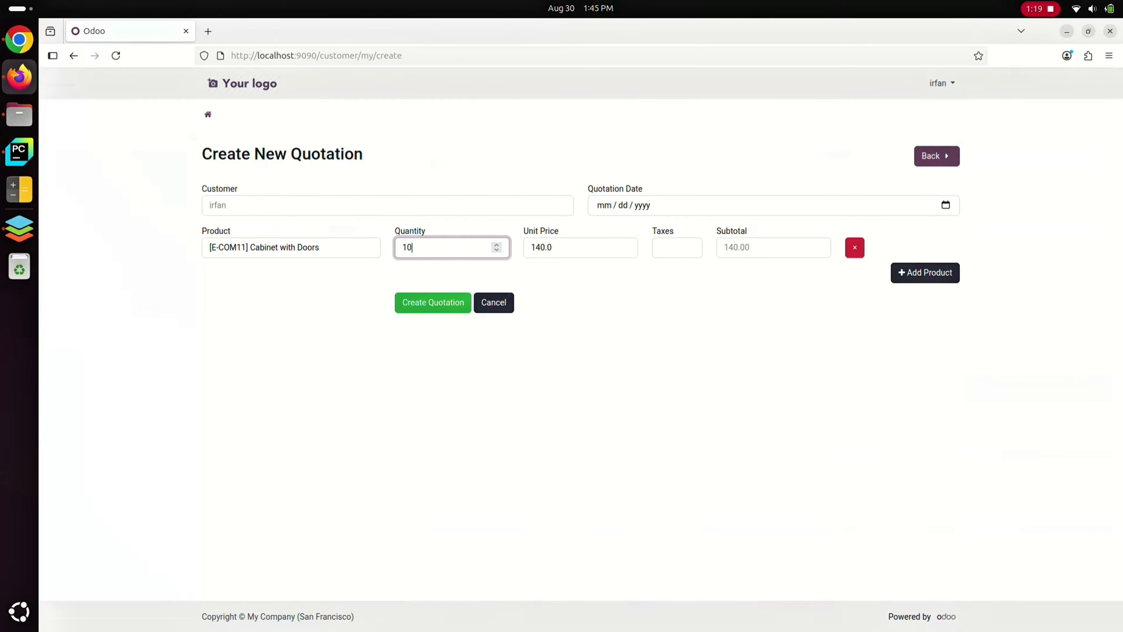
Date the quotation August 30, 2025 and create it
click(946, 205)
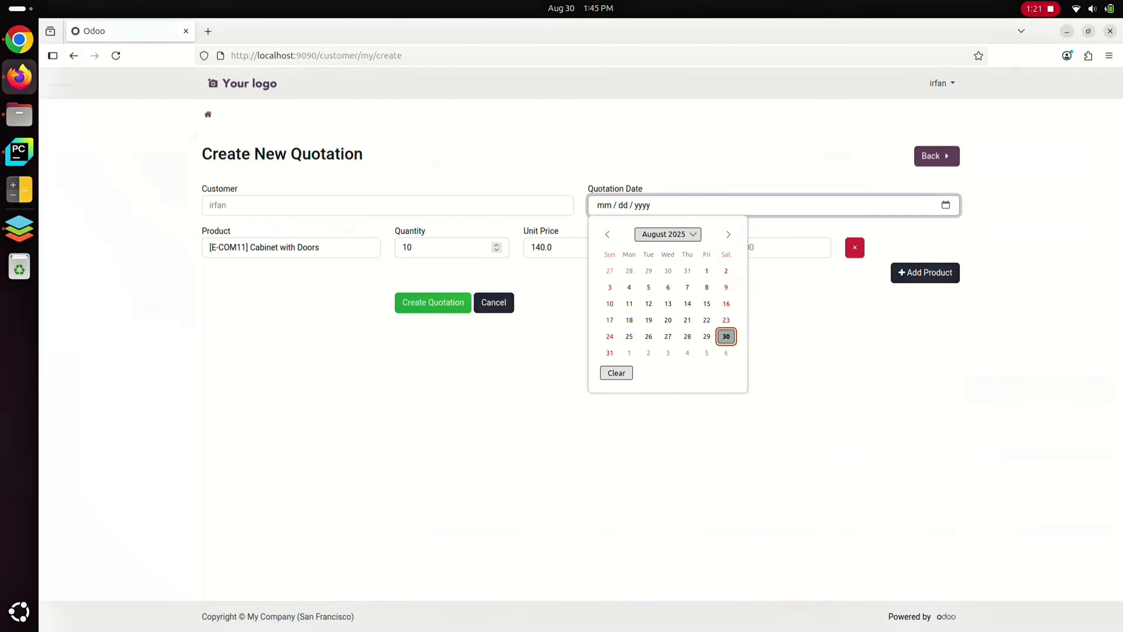
click(726, 337)
click(433, 302)
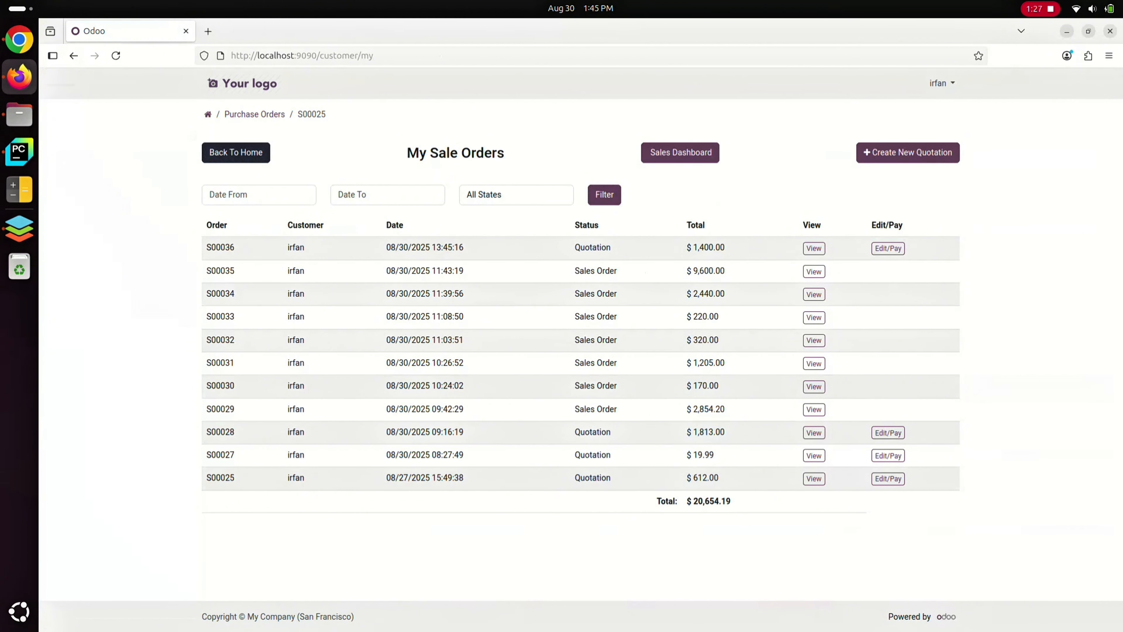
Edit the new quotation to add [E-COM13] Conference Chair (Aluminium) with a quantity of 10
click(888, 248)
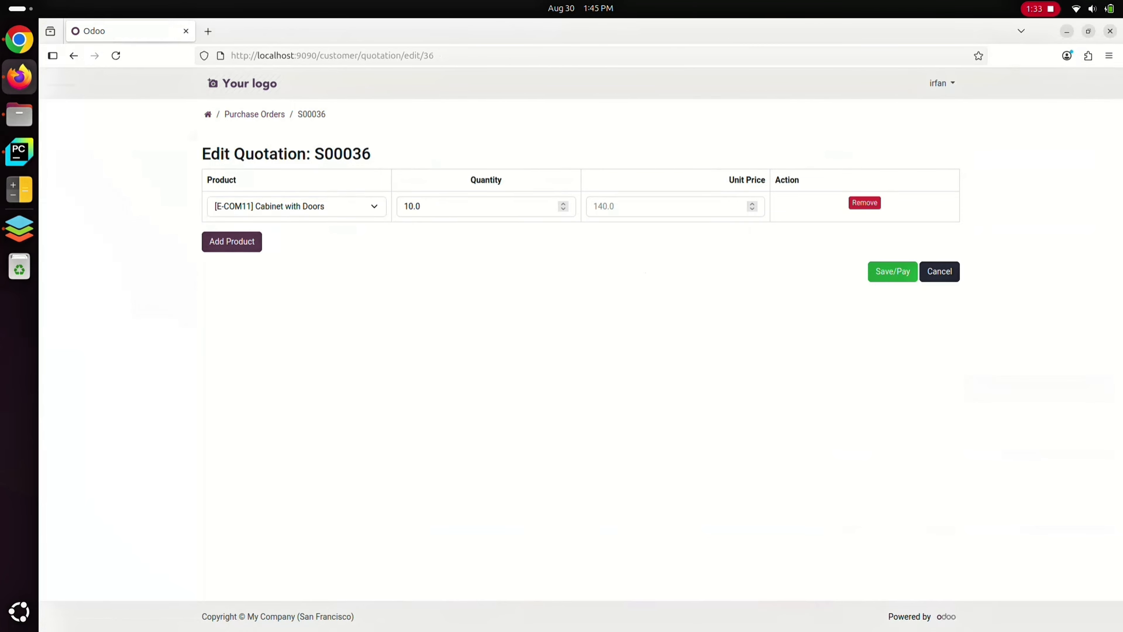
click(232, 242)
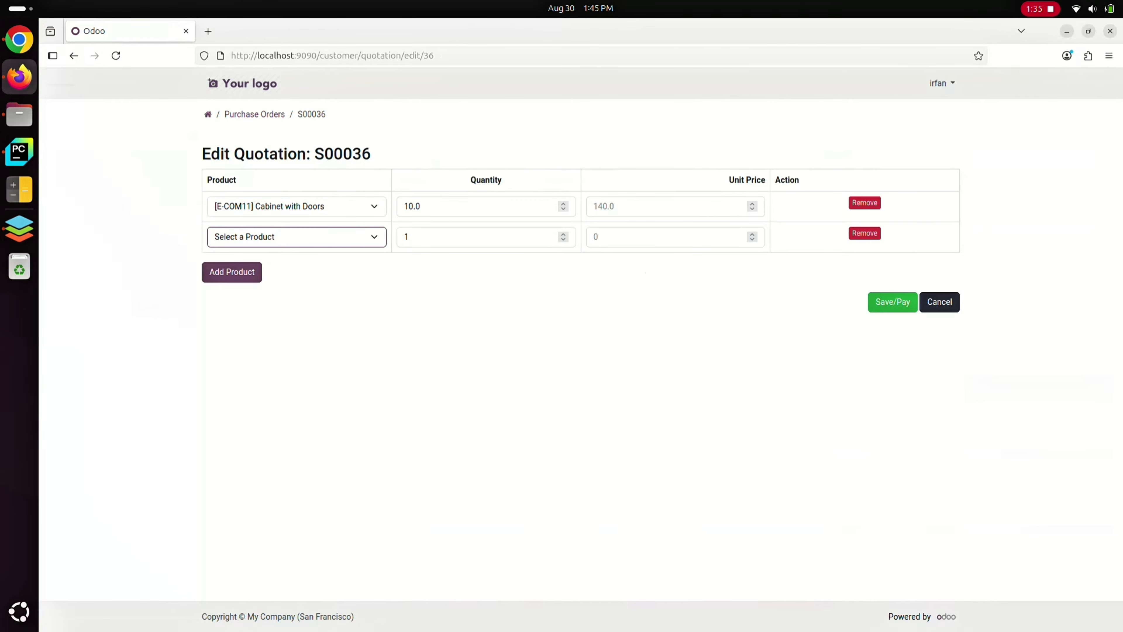
click(296, 237)
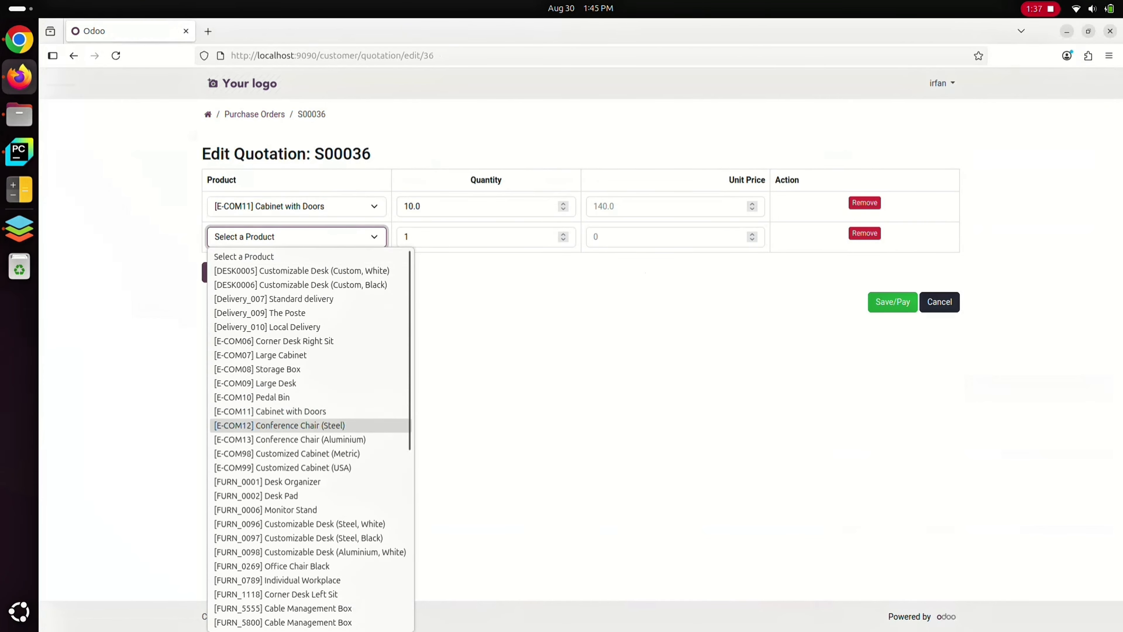
click(290, 440)
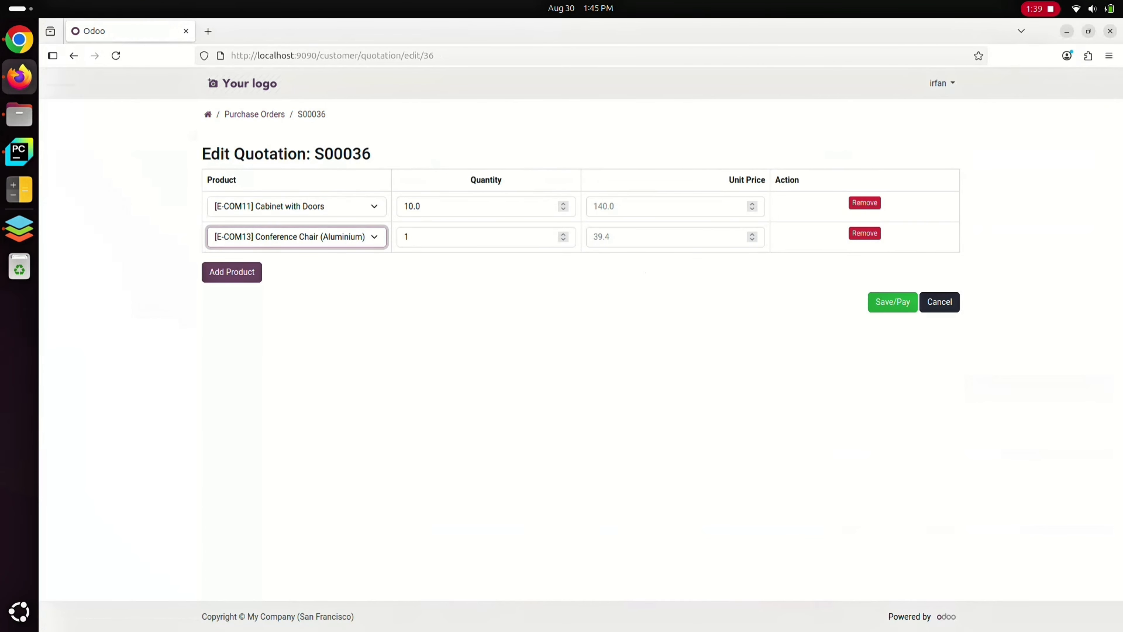
click(460, 237)
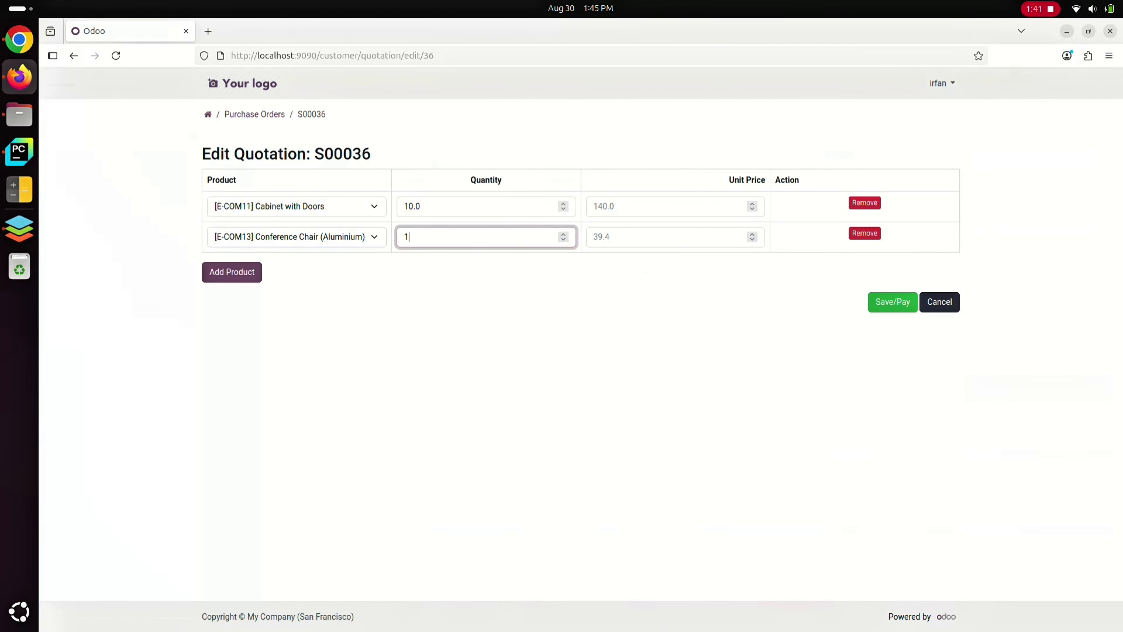
text(0)
click(645, 283)
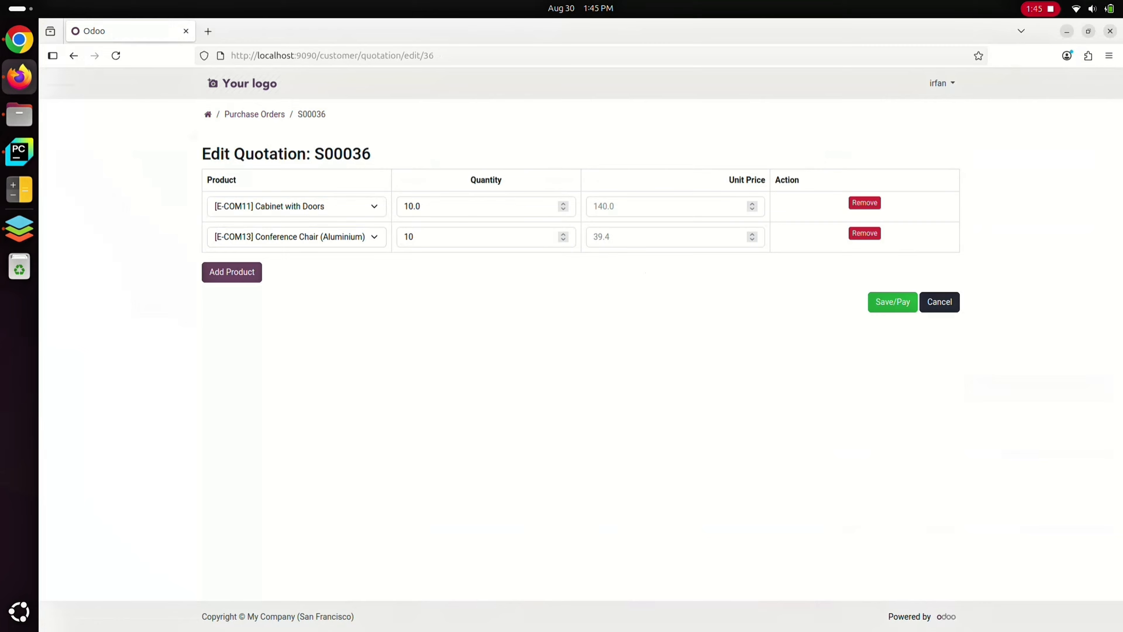
Save the edited quotation for payment and sign it as the customer
click(893, 301)
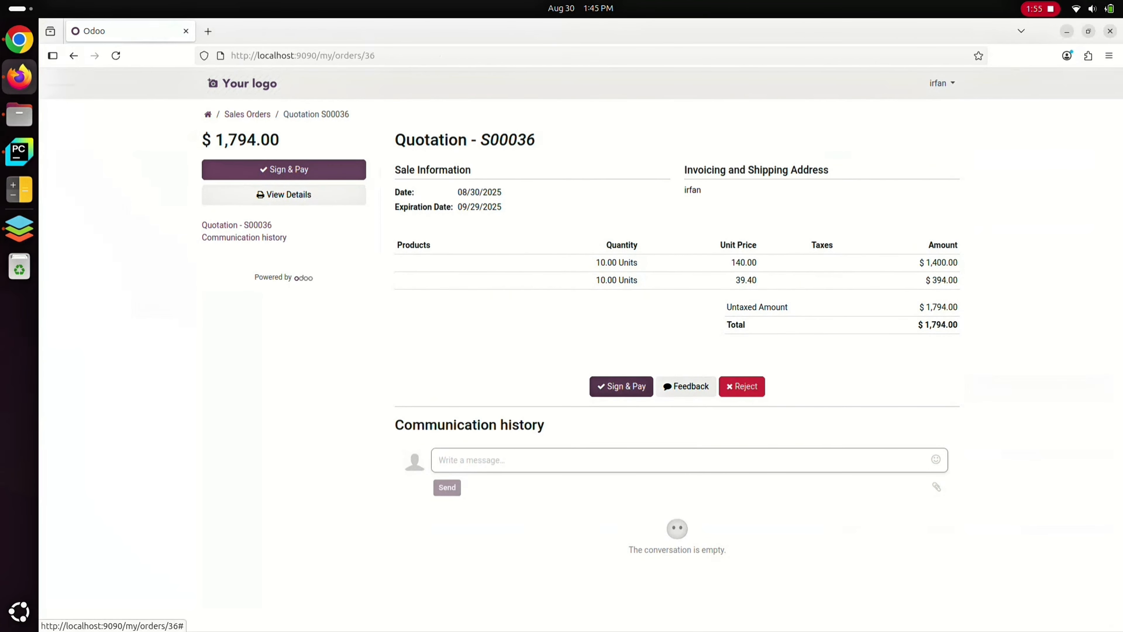
click(621, 386)
click(722, 369)
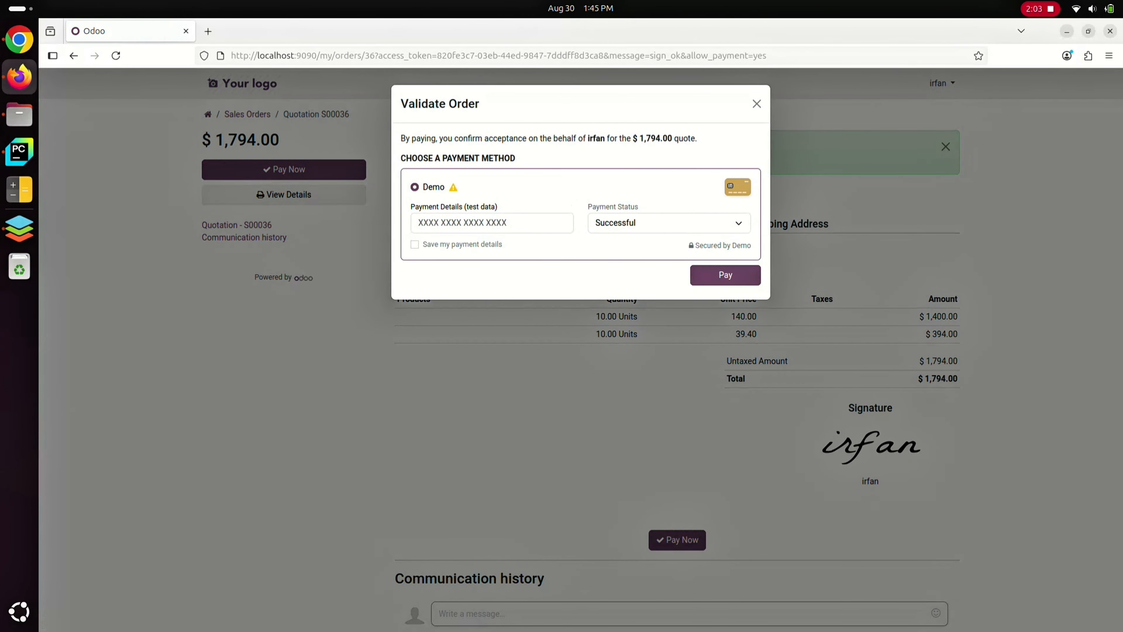
Enter the test card number for the Demo payment method and pay for the order
click(492, 223)
text(1234123)
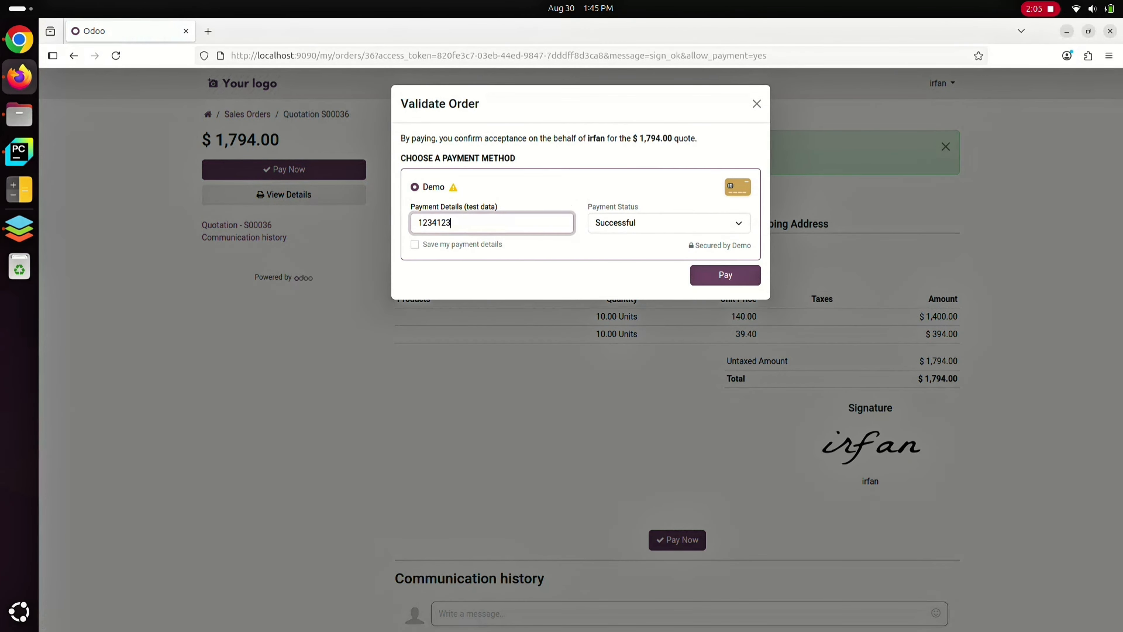
text(412341234)
click(725, 275)
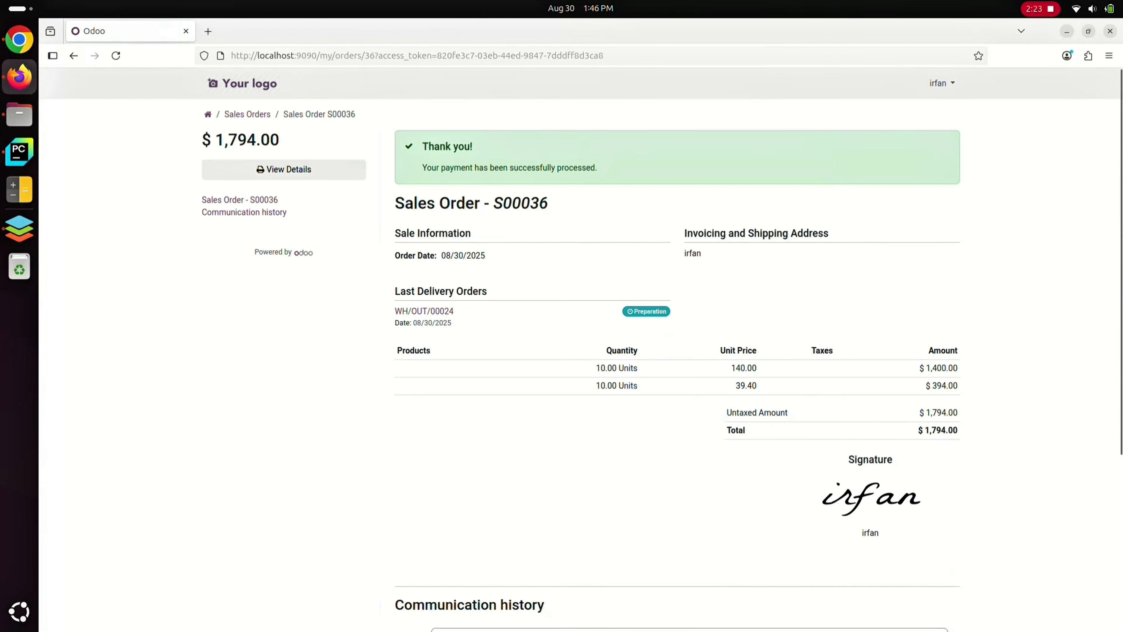
Switch to the Odoo backend in Chrome and open the newest order in the Sales app
key(alt+Tab)
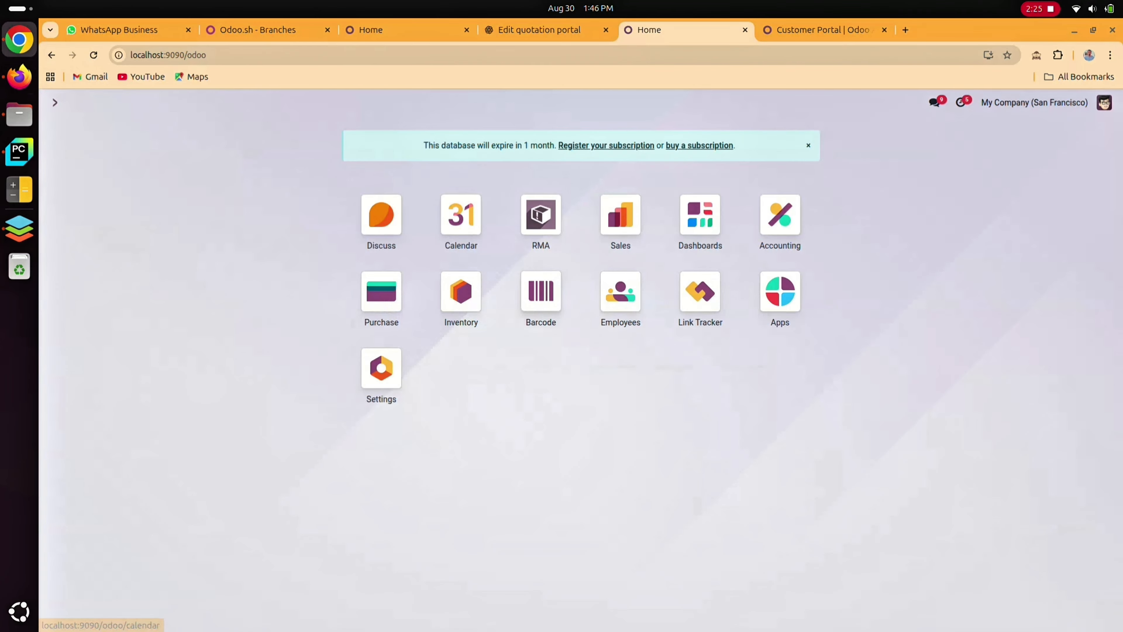
click(621, 214)
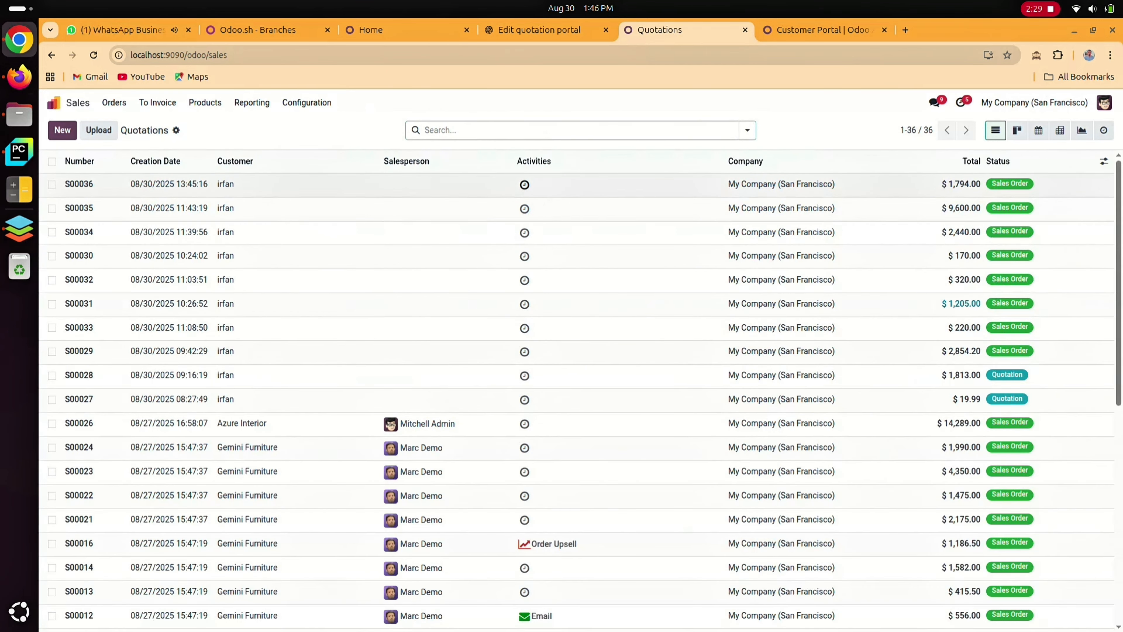
click(525, 184)
click(427, 185)
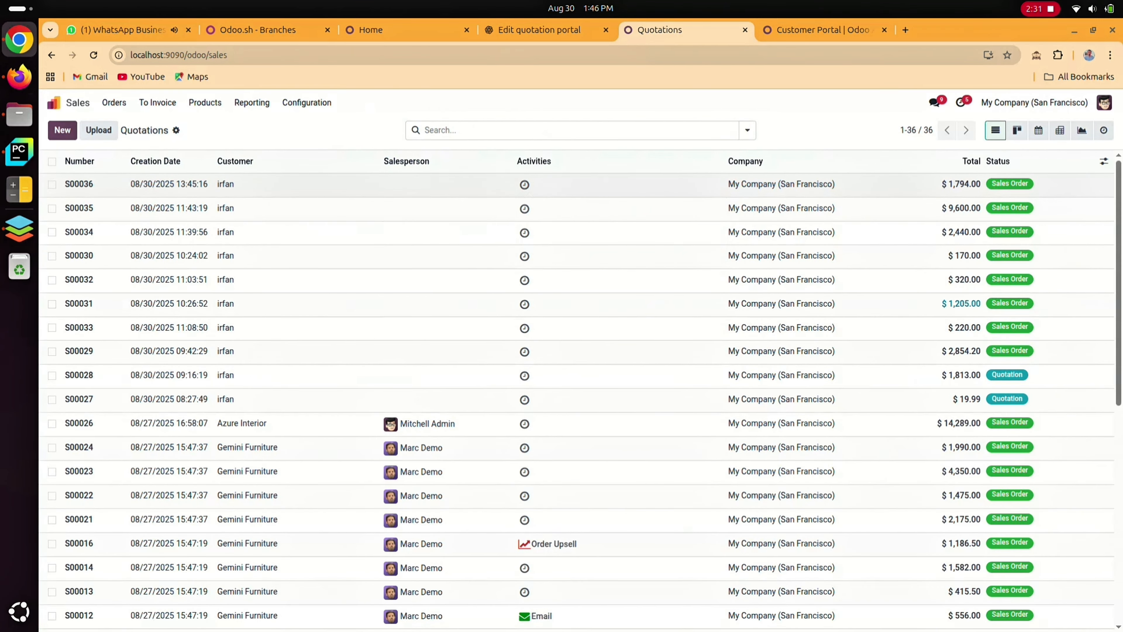
click(139, 283)
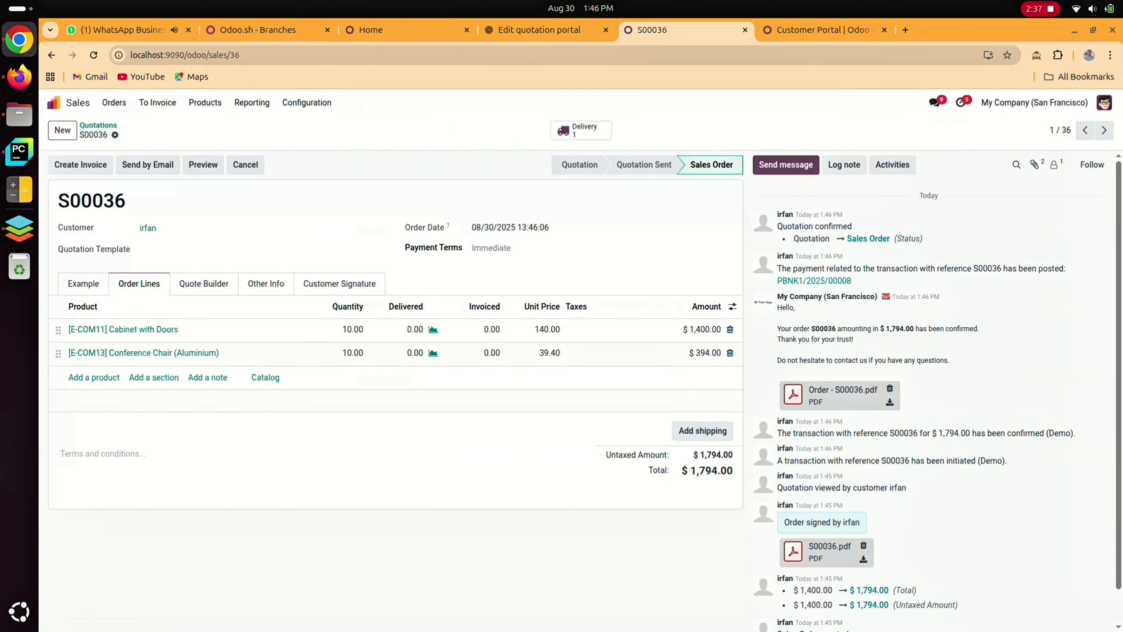
In the order's delivery, set the Cabinet with Doors quantity to 10 and validate the delivery without a backorder
click(581, 131)
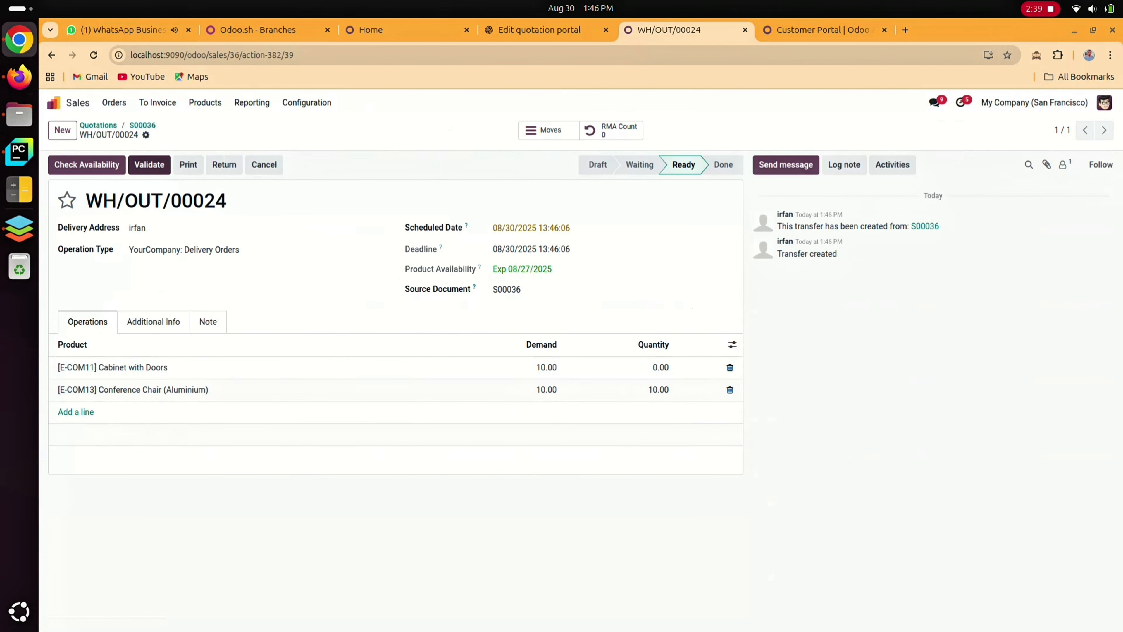
click(148, 164)
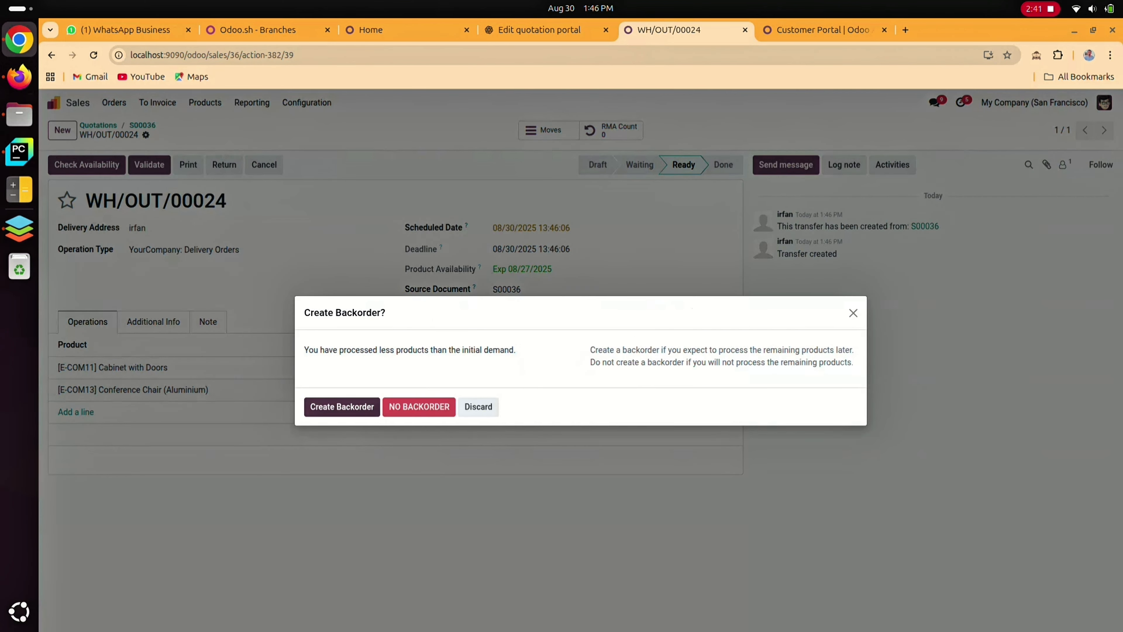
click(479, 405)
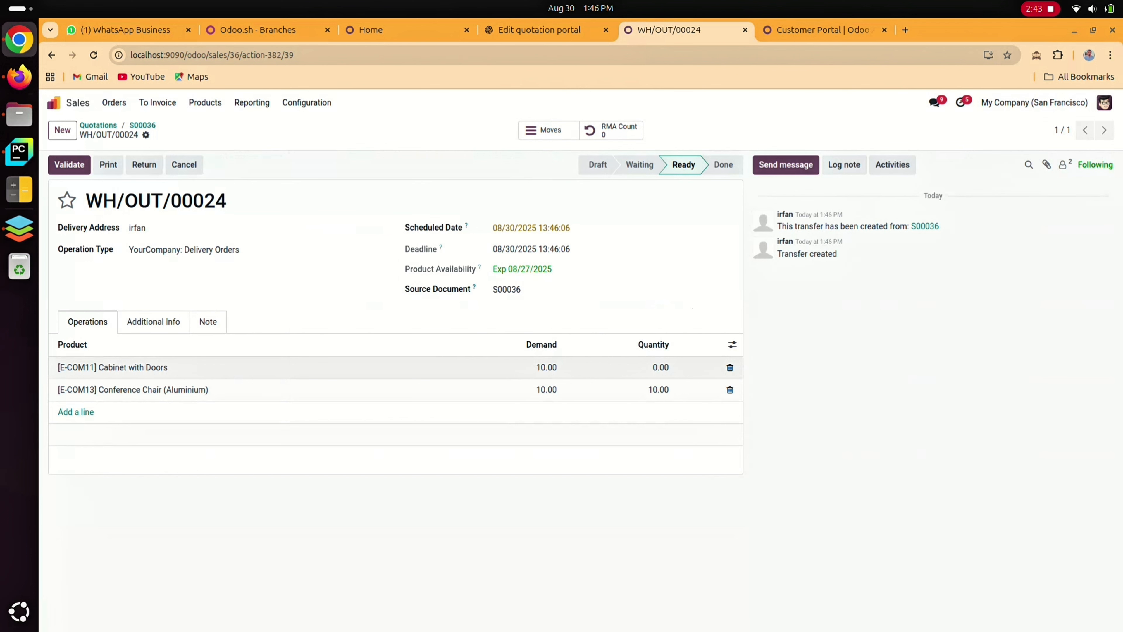
click(661, 368)
text(10)
click(69, 165)
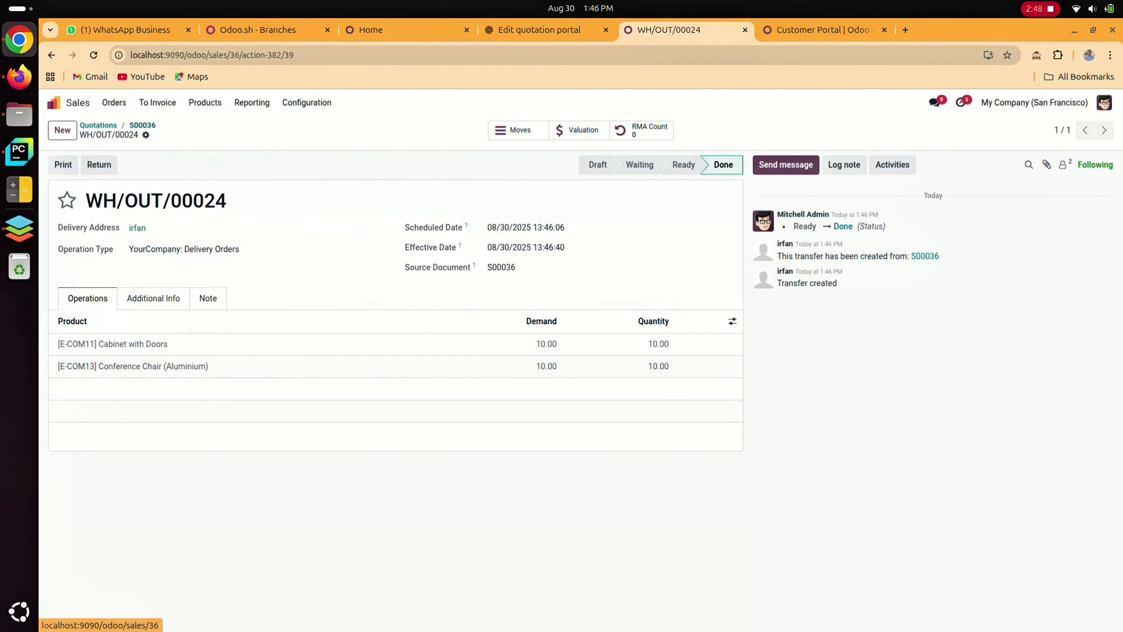
Create a regular invoice for the delivered sales order and confirm it
click(142, 125)
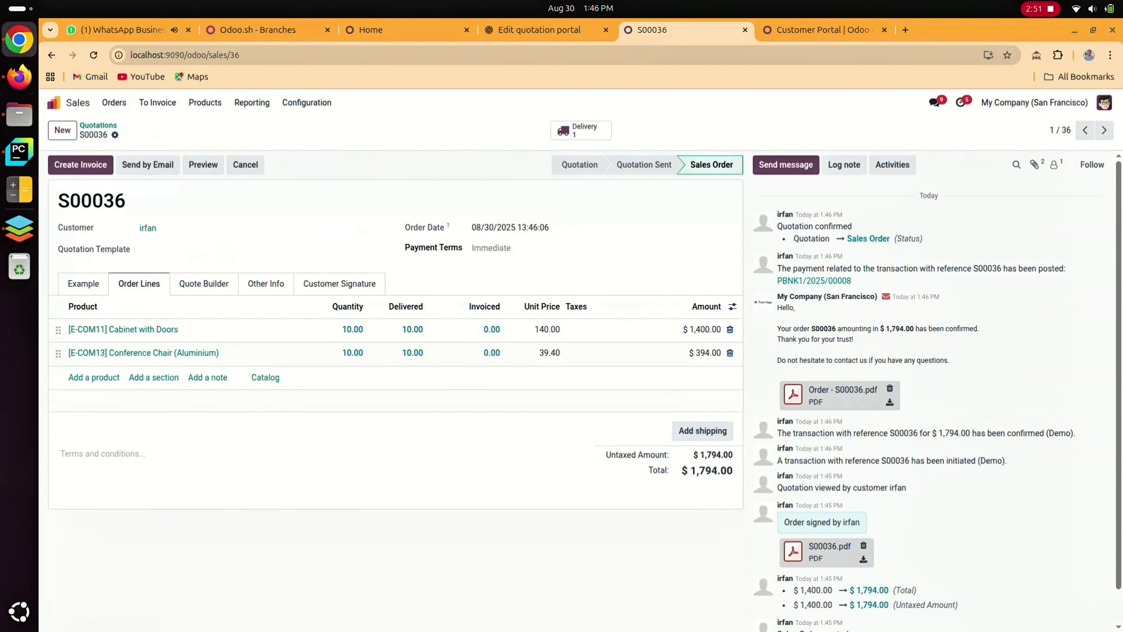
click(81, 164)
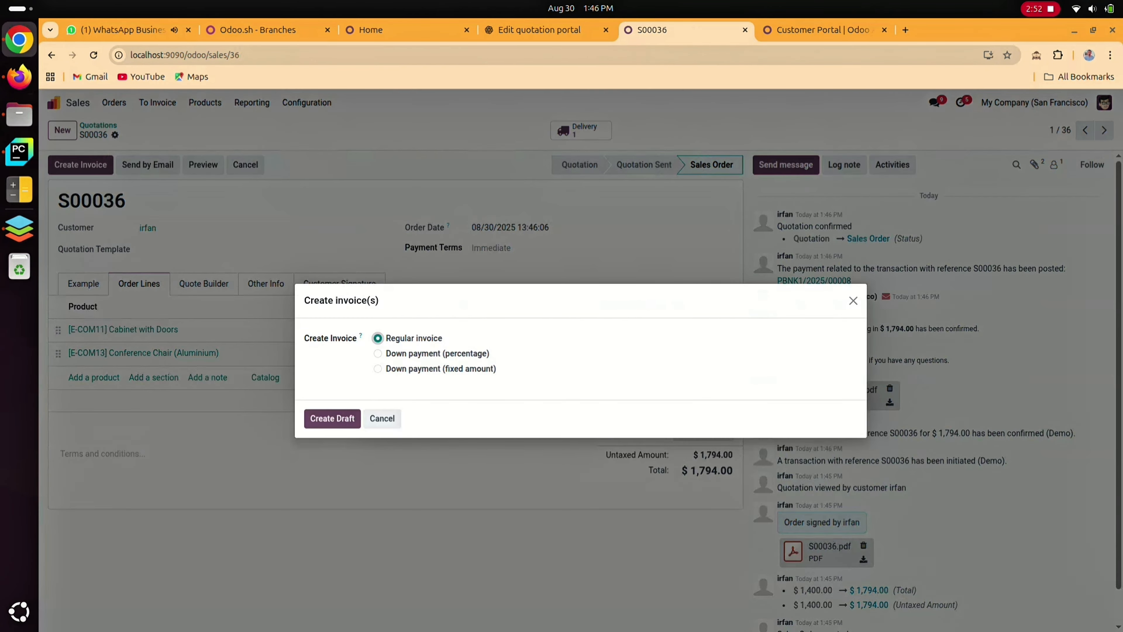
click(332, 418)
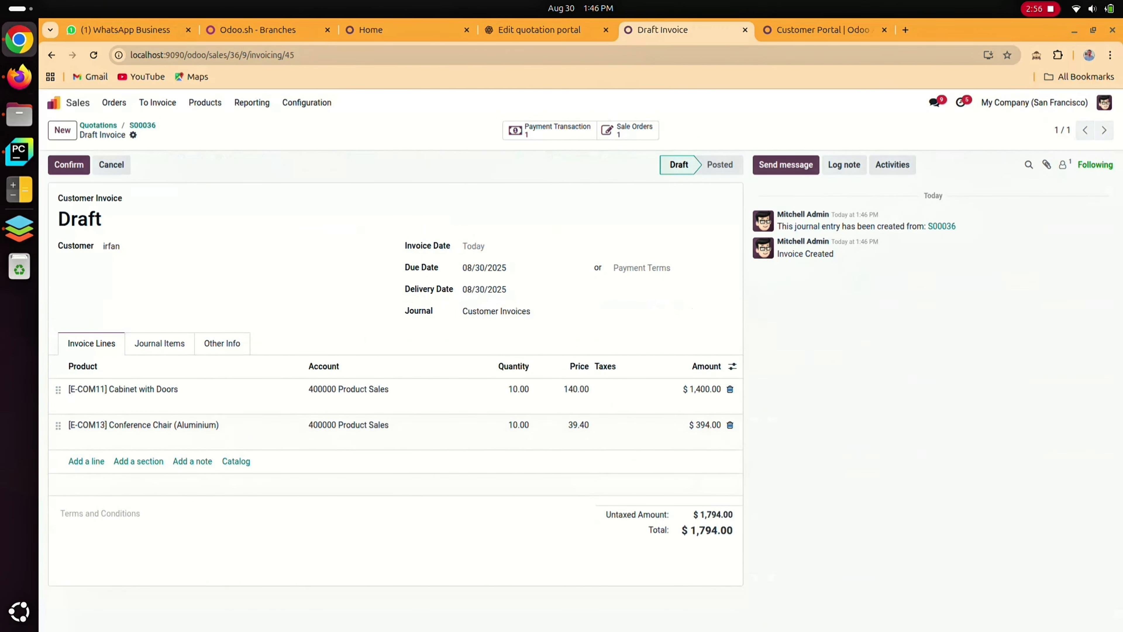
click(69, 164)
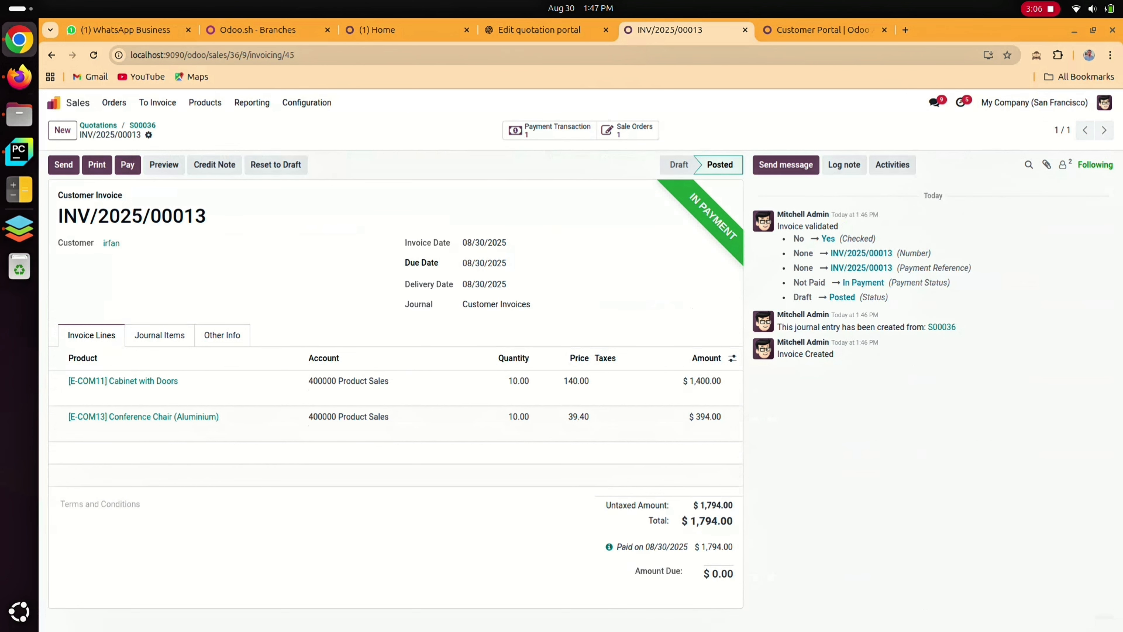
Open the payment behind the invoice's payment transaction, copy its payment number, and return to the invoice
click(550, 131)
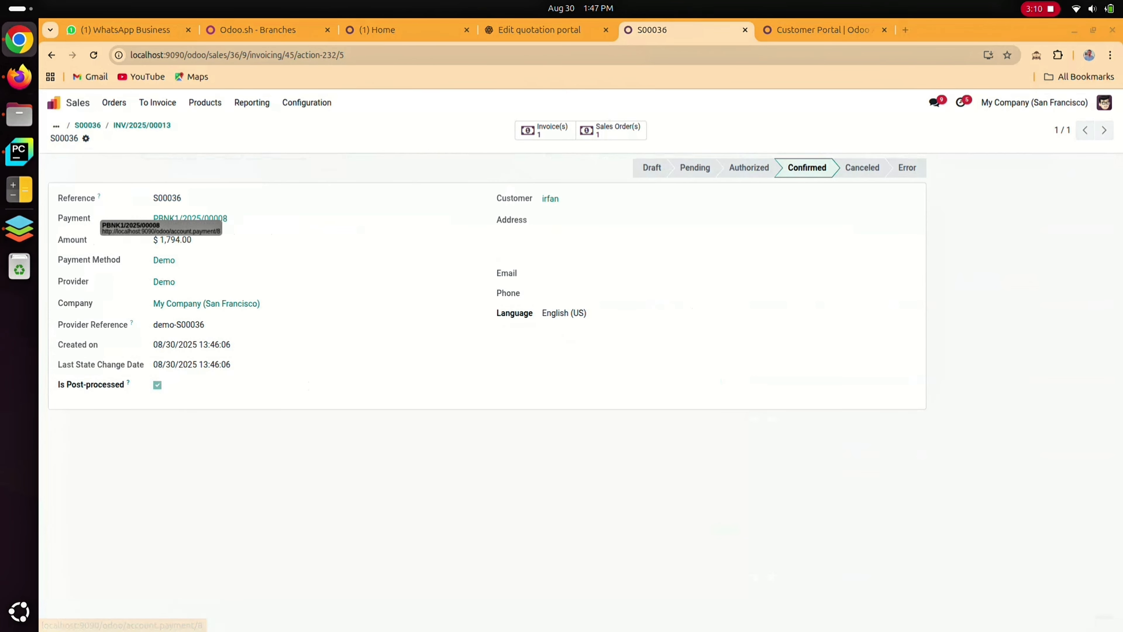
click(190, 218)
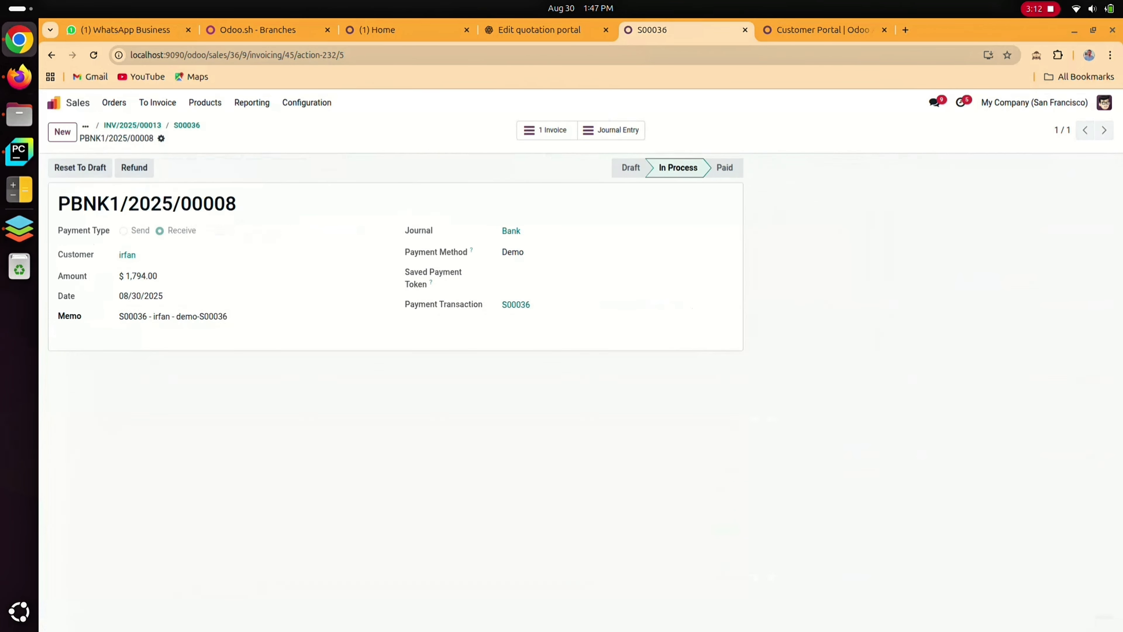
drag(237, 204, 58, 203)
key(ctrl+c)
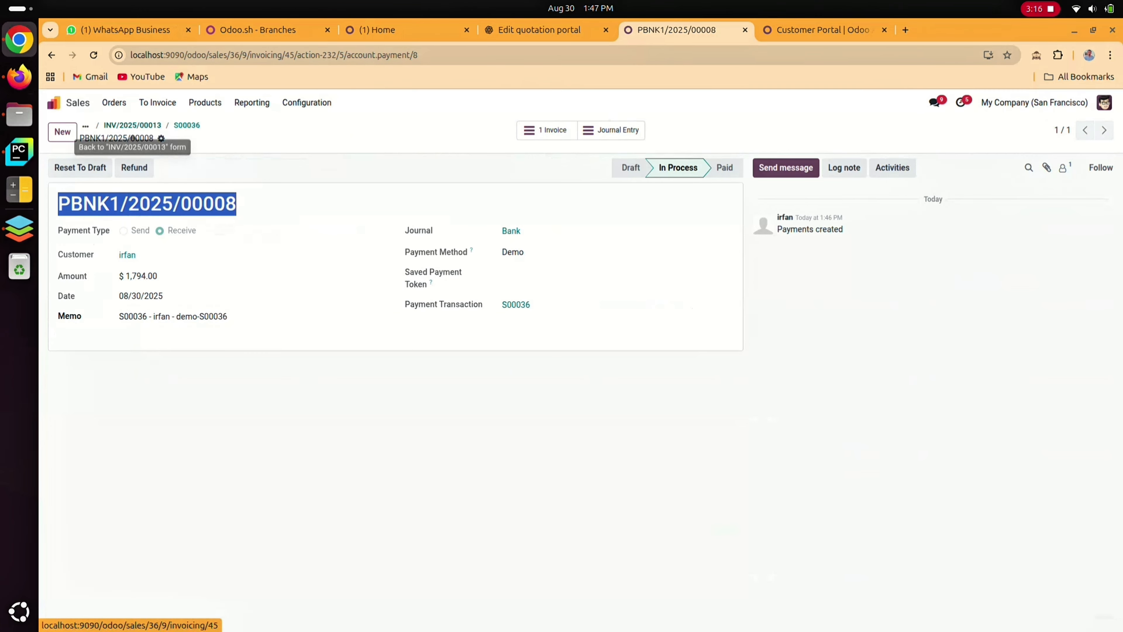
click(133, 125)
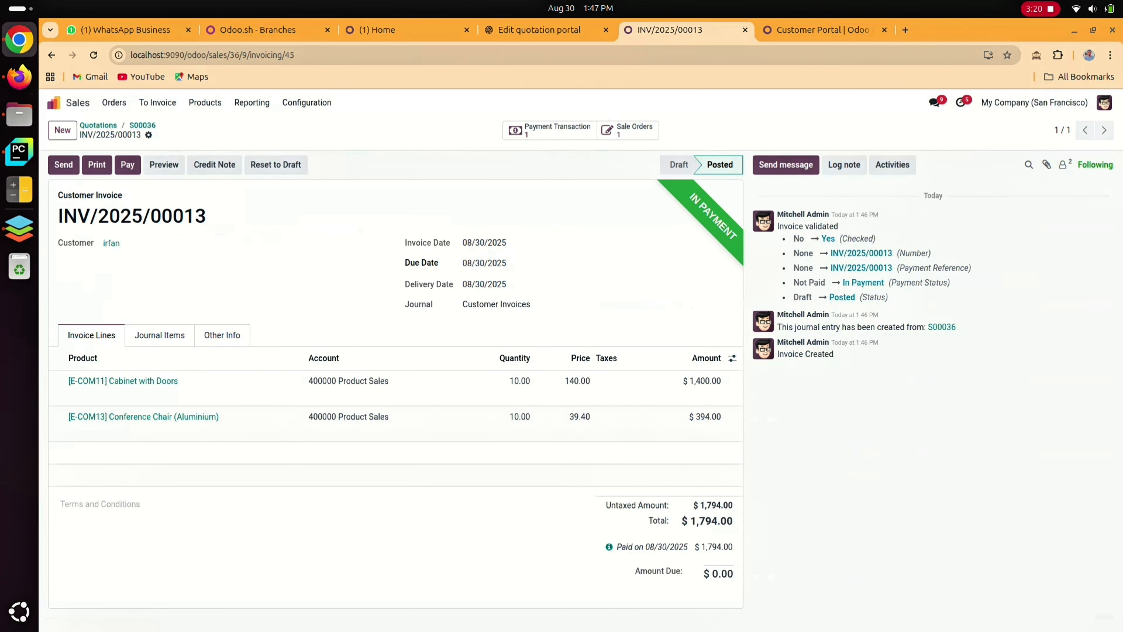
Open the journal items to reconcile in the Accounting app and clear the With residual filter and Account > Partner grouping
click(53, 103)
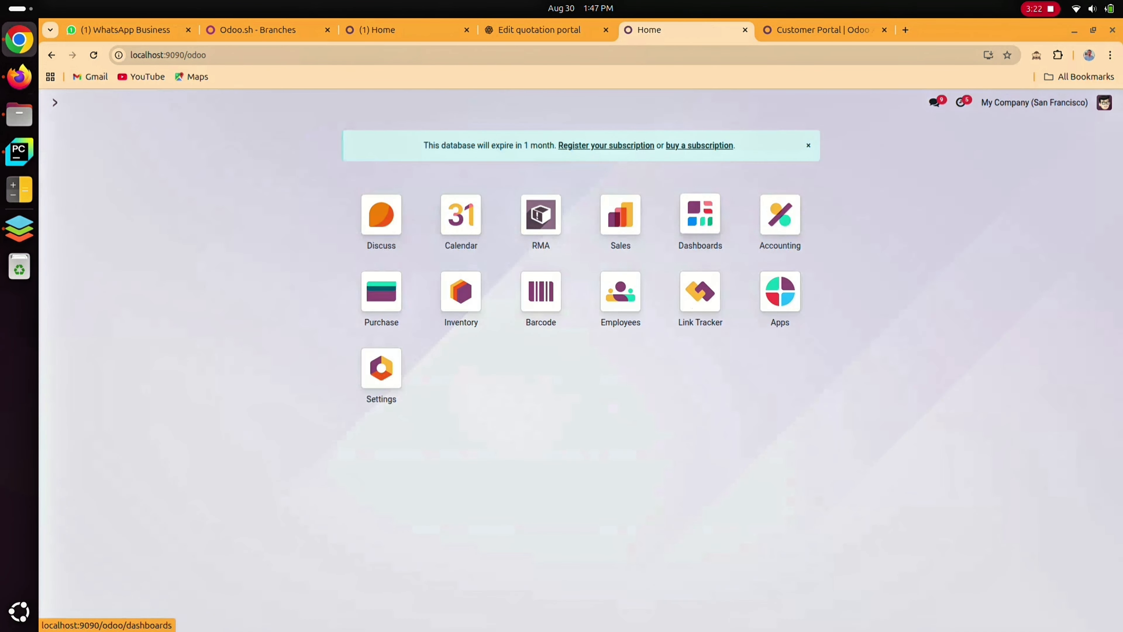
click(780, 214)
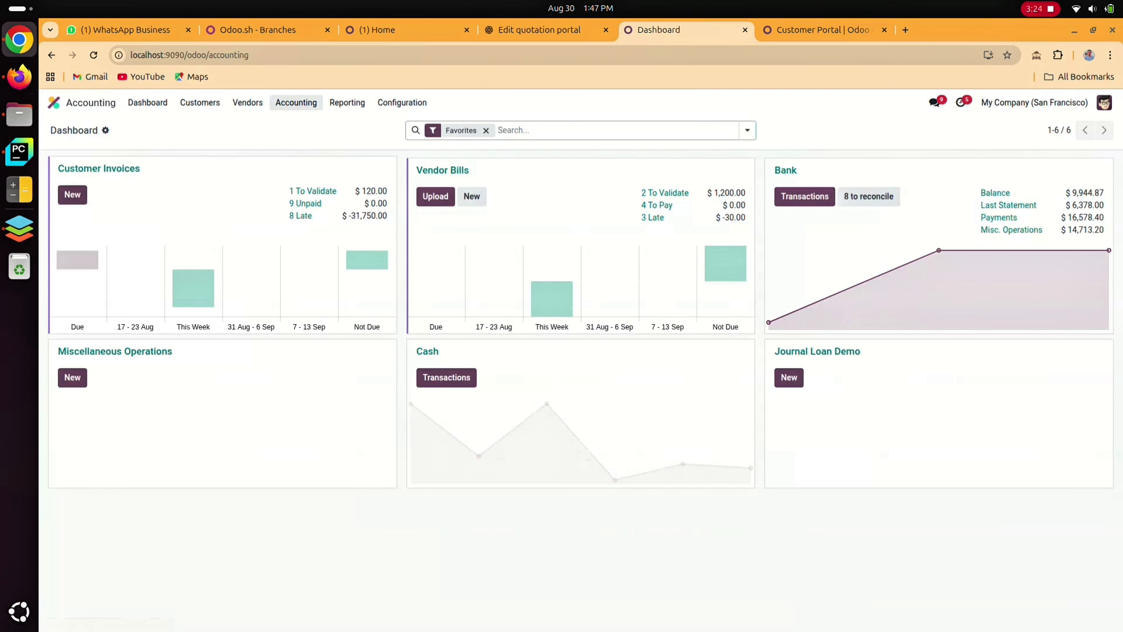
click(296, 102)
click(297, 204)
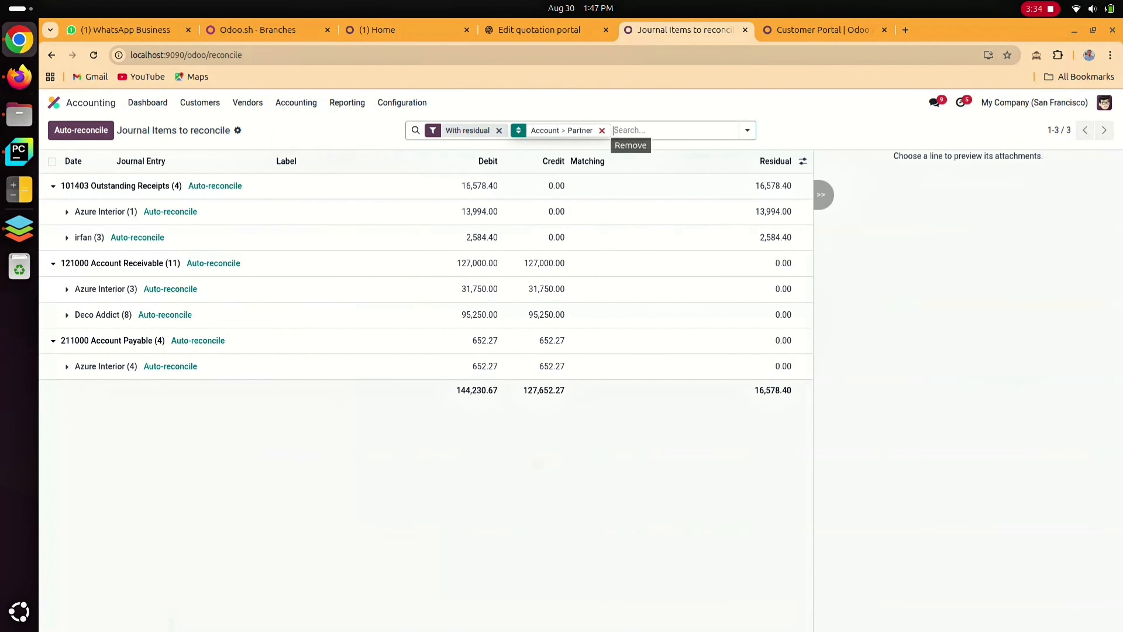
click(602, 130)
click(498, 131)
key(ctrl+v)
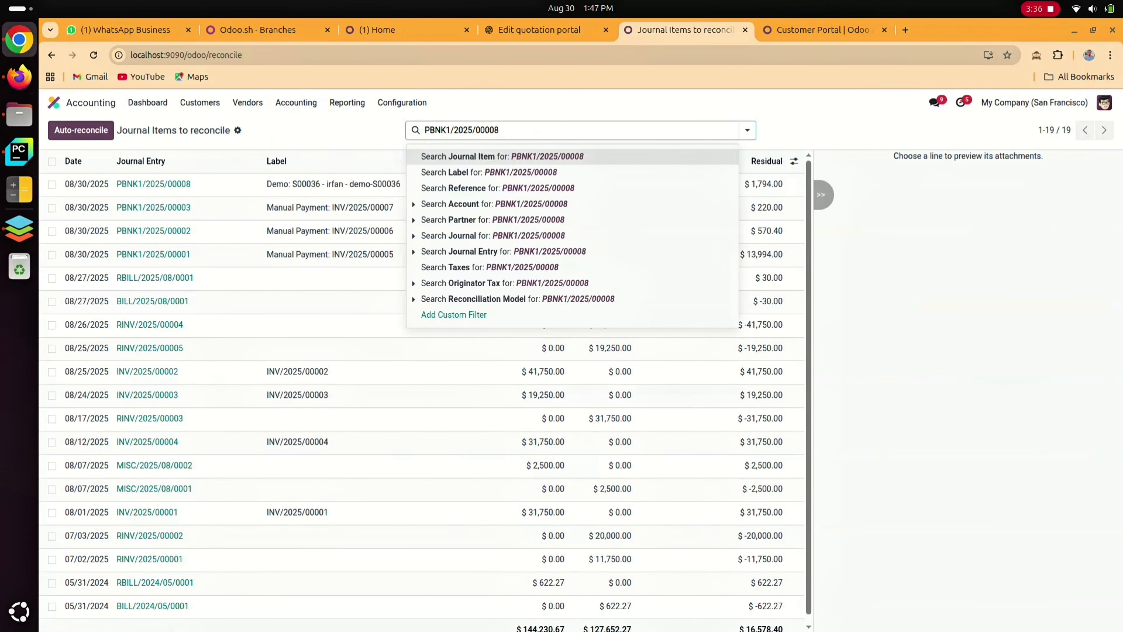
key(Return)
key(BackSpace)
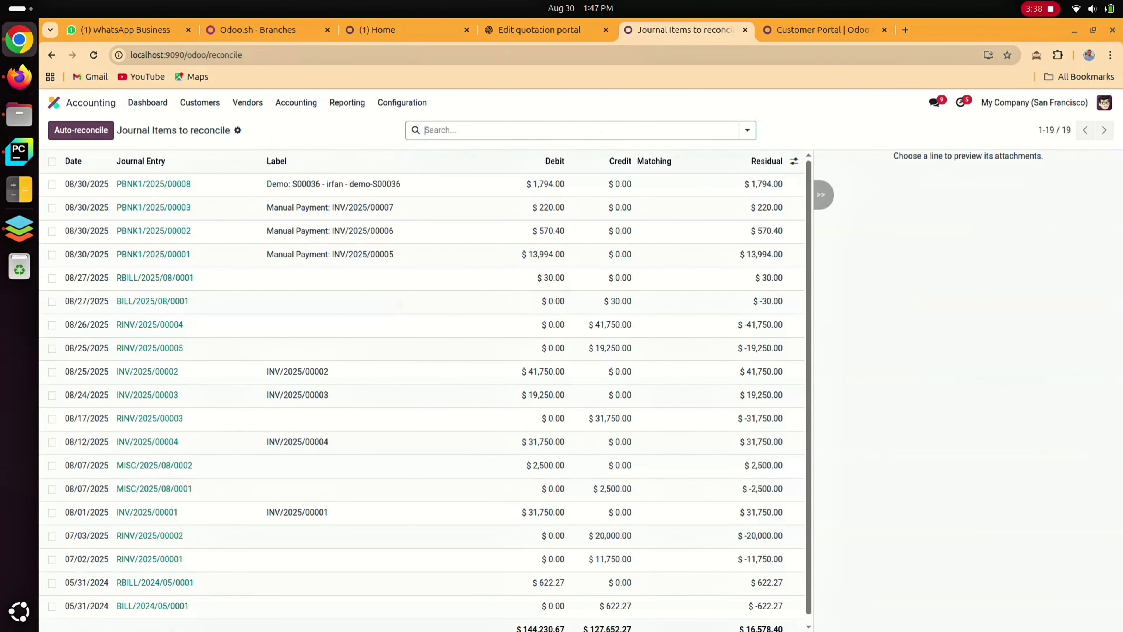
Filter the journal items to reconcile by Journal Entry, using the copied payment number
text(PBNK1/2025/00008)
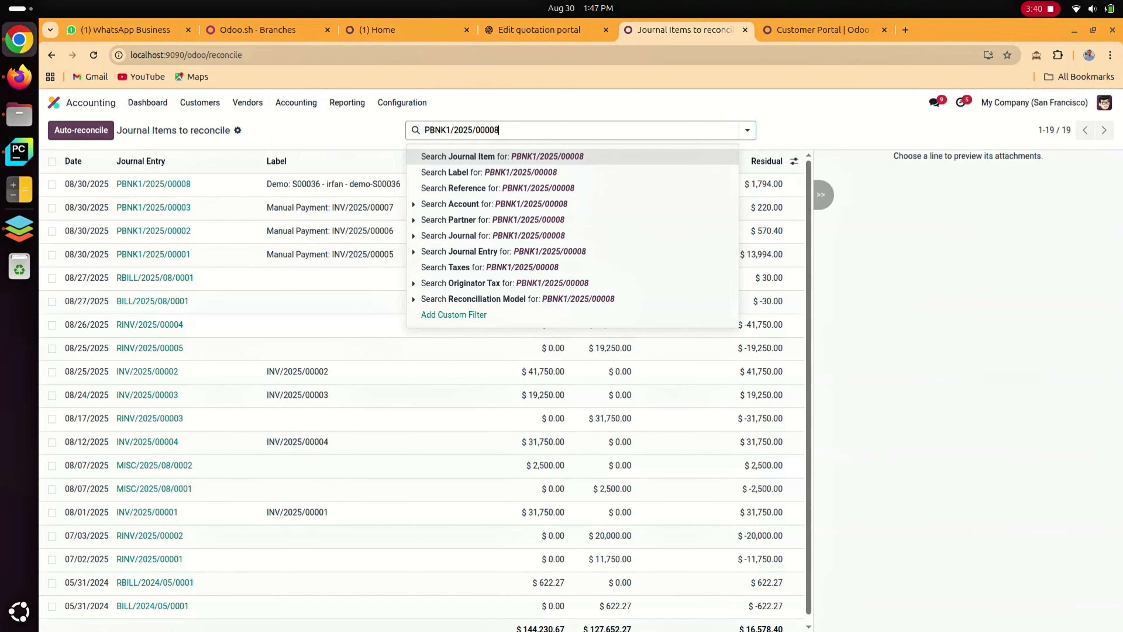
key(Down)
key(Down)
key(Down)
key(Down)
key(Down)
key(Down)
key(Down)
key(Down)
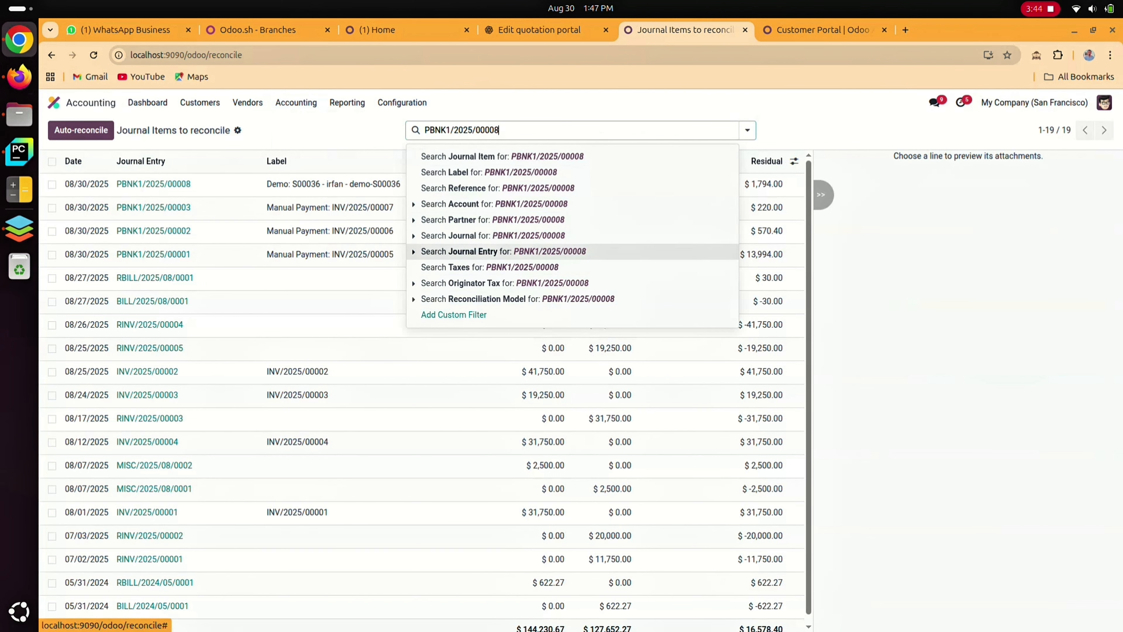
key(Return)
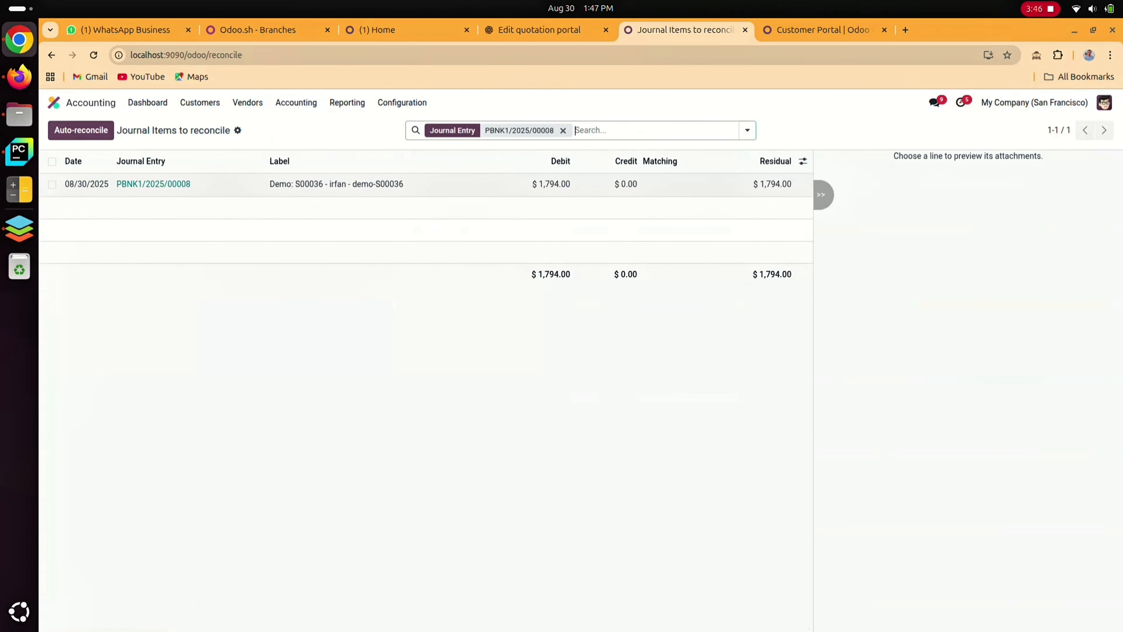
Reconcile the payment's journal item with a write-off entry on the 101401 Bank account
click(52, 184)
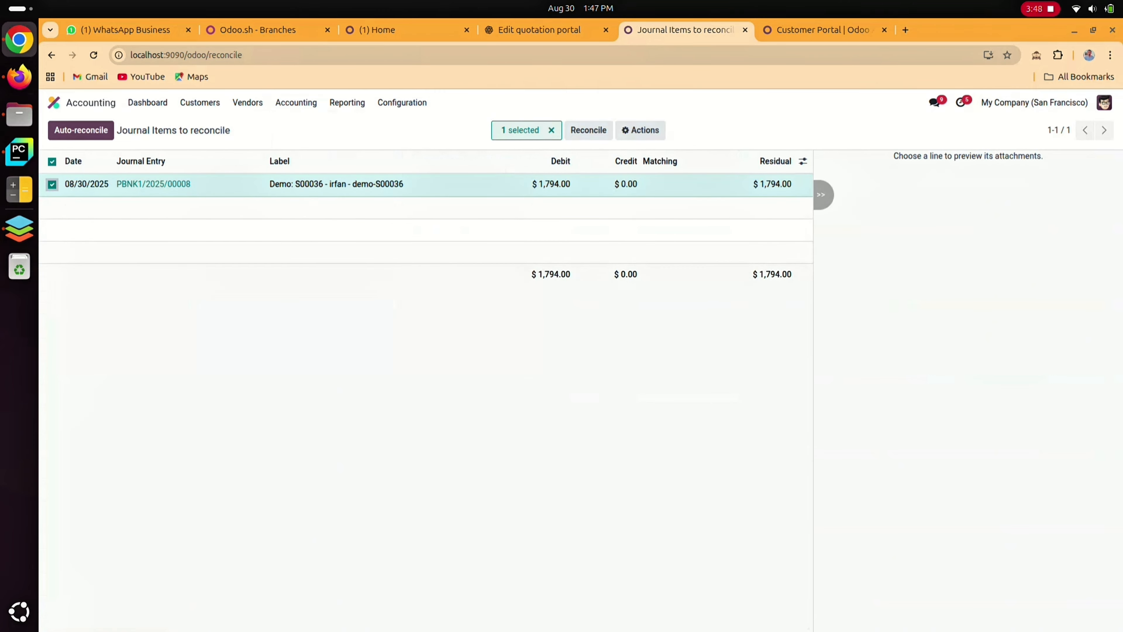
click(588, 130)
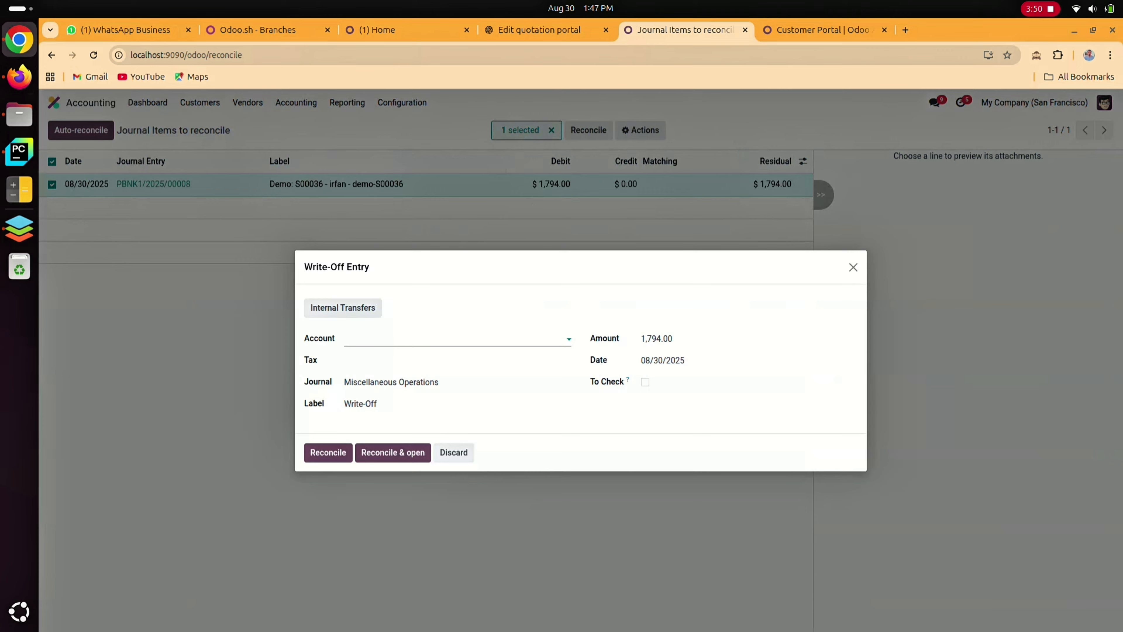
click(407, 339)
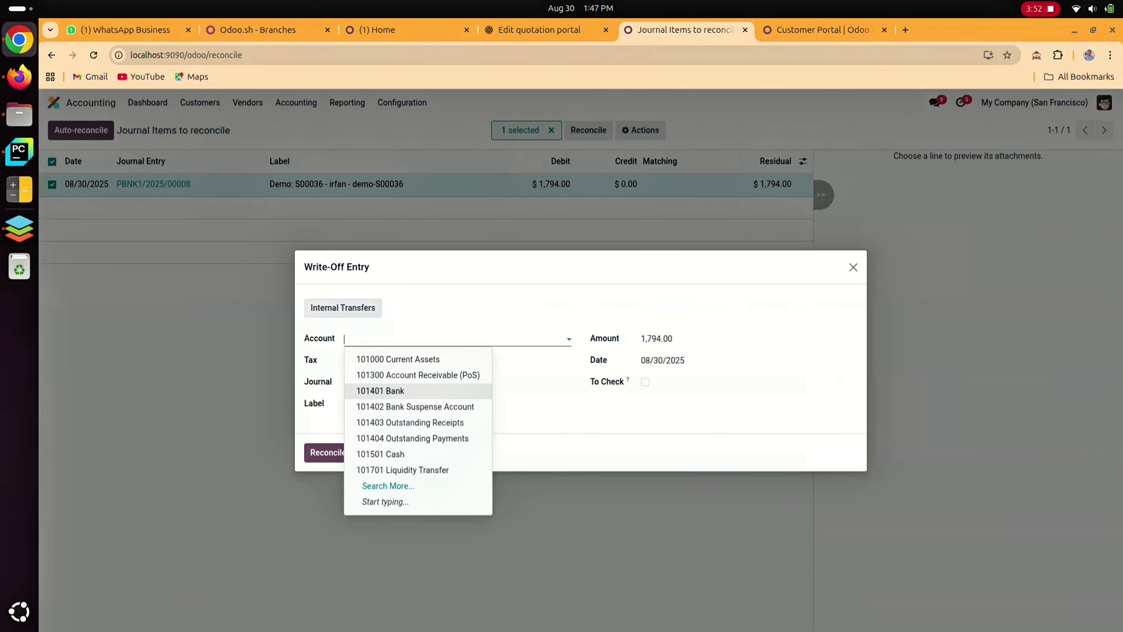
click(382, 391)
click(328, 452)
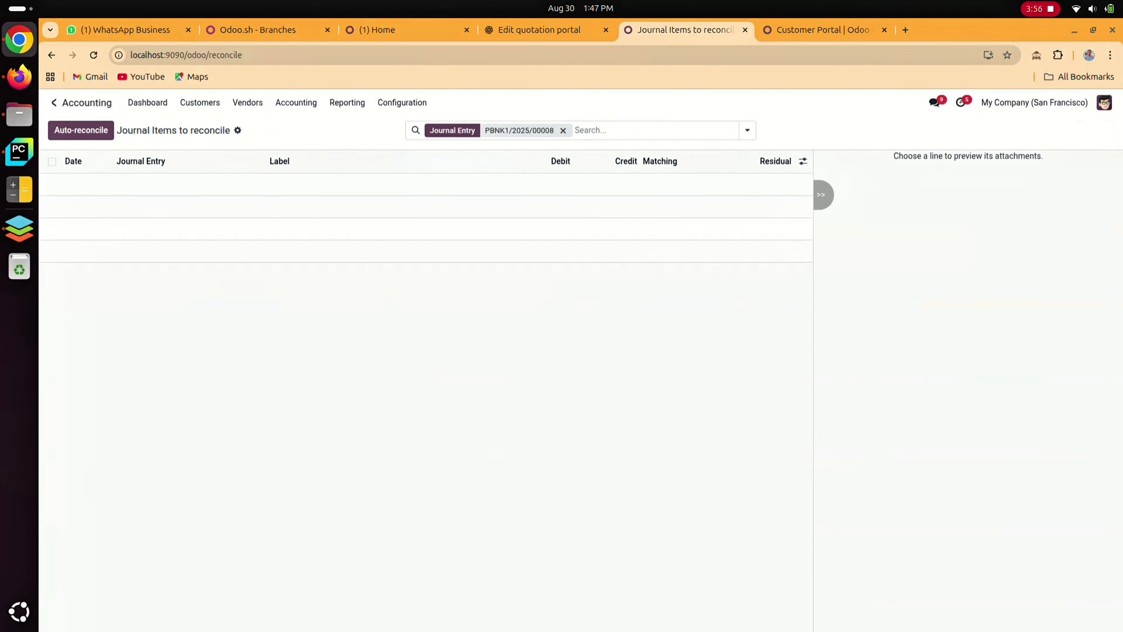
In the Sales app, clear the My Quotations filter and open the newest order's invoice to check its payment status
click(54, 102)
click(620, 215)
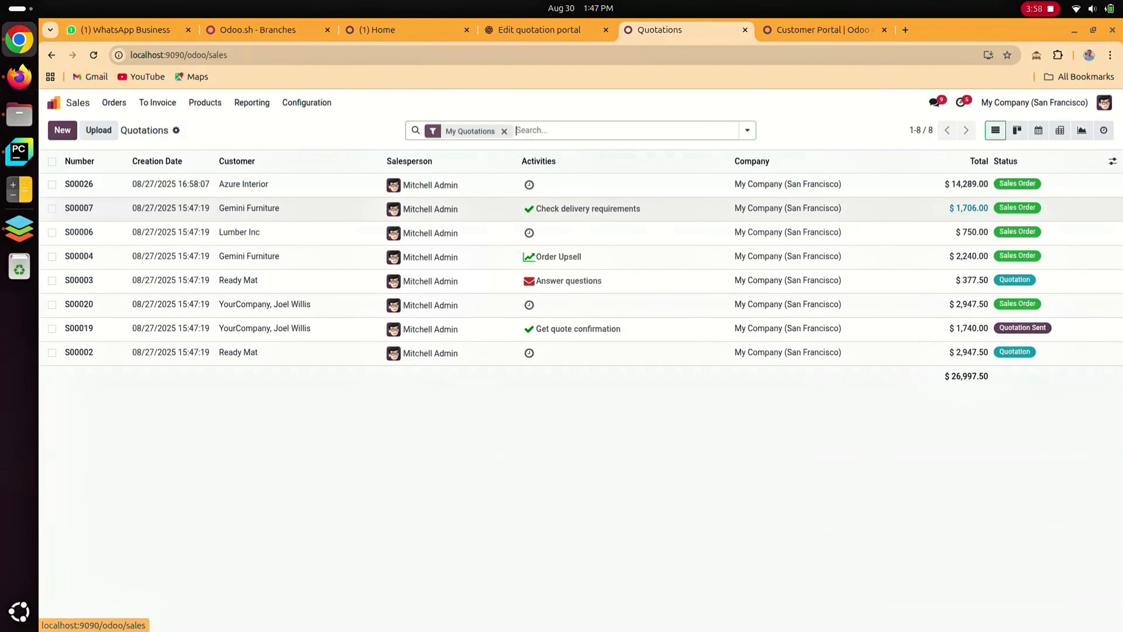
key(BackSpace)
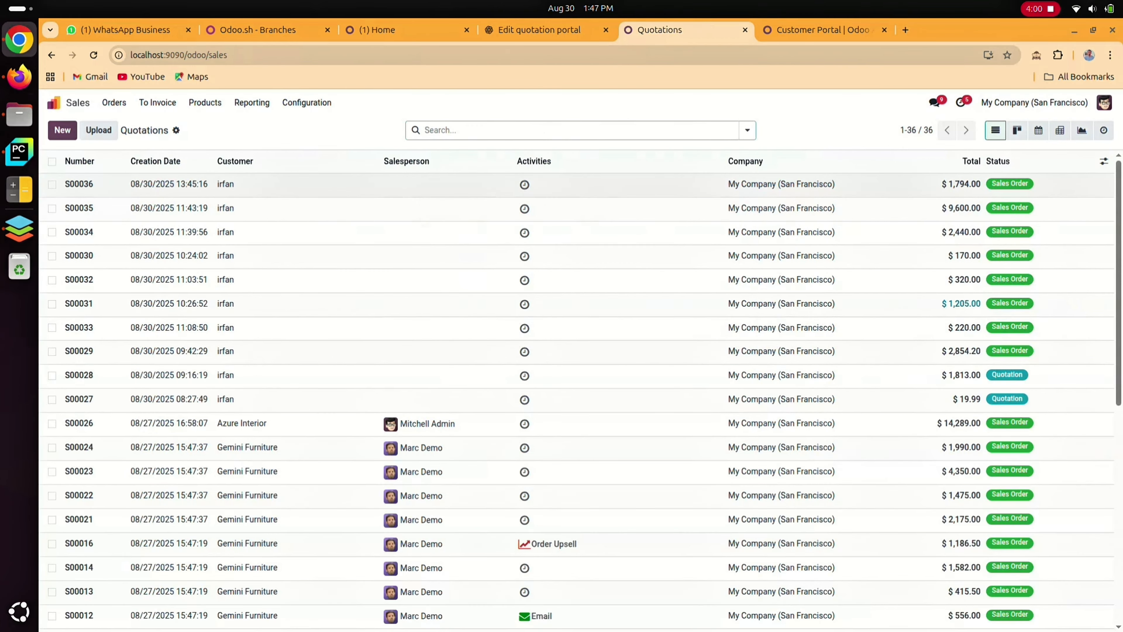
click(452, 188)
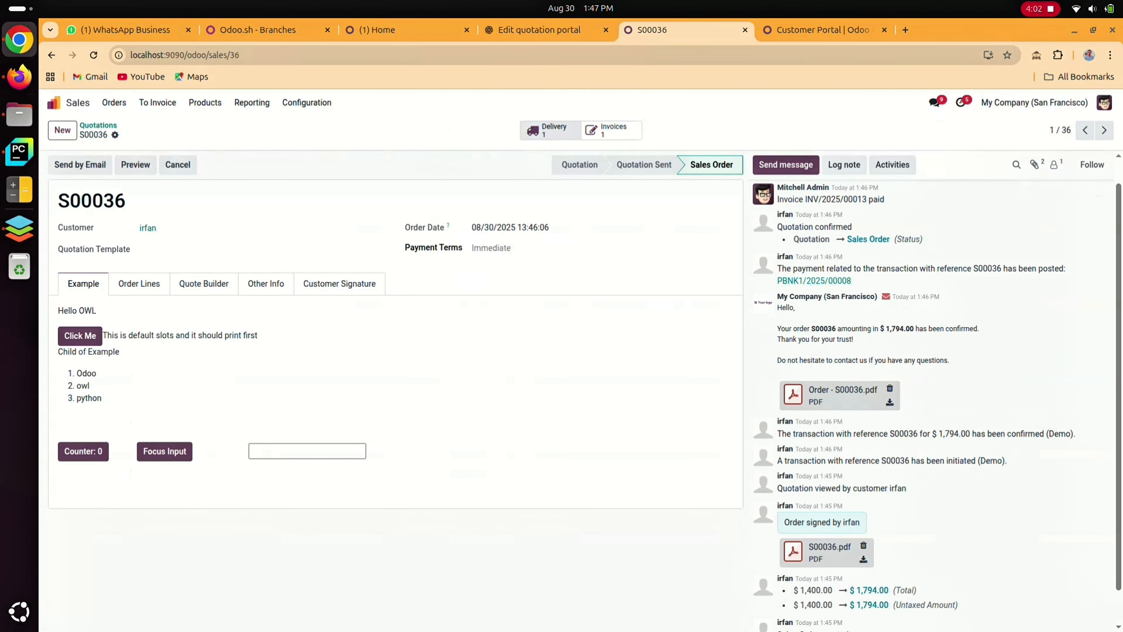
click(612, 130)
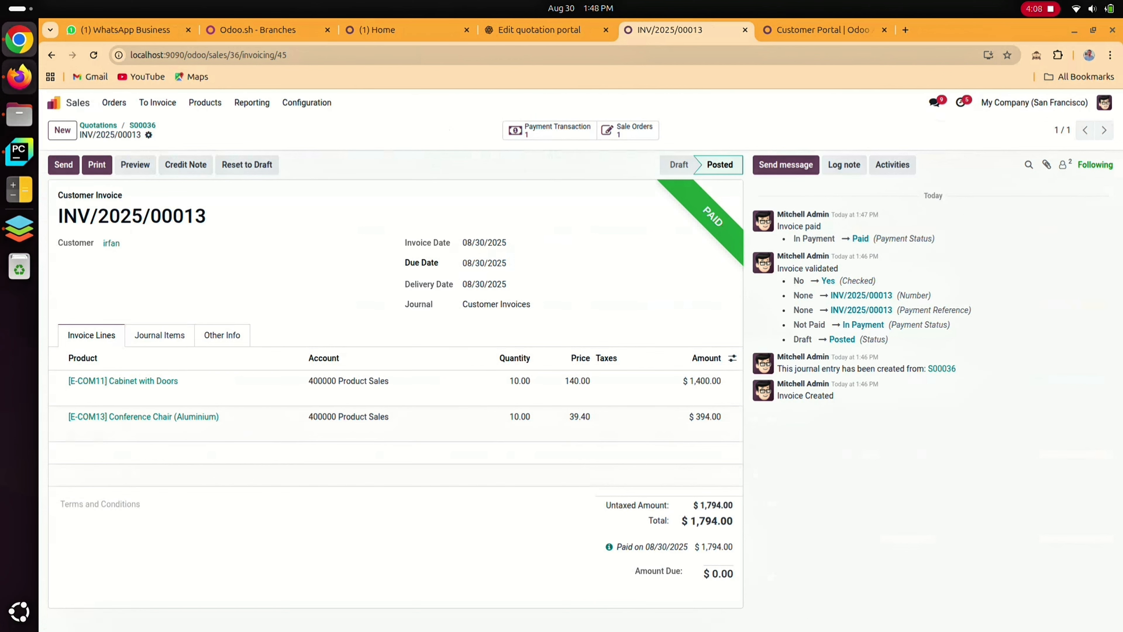
Switch to the customer portal in Firefox and check the newest order's delivered and invoiced quantities under My Sales
click(19, 76)
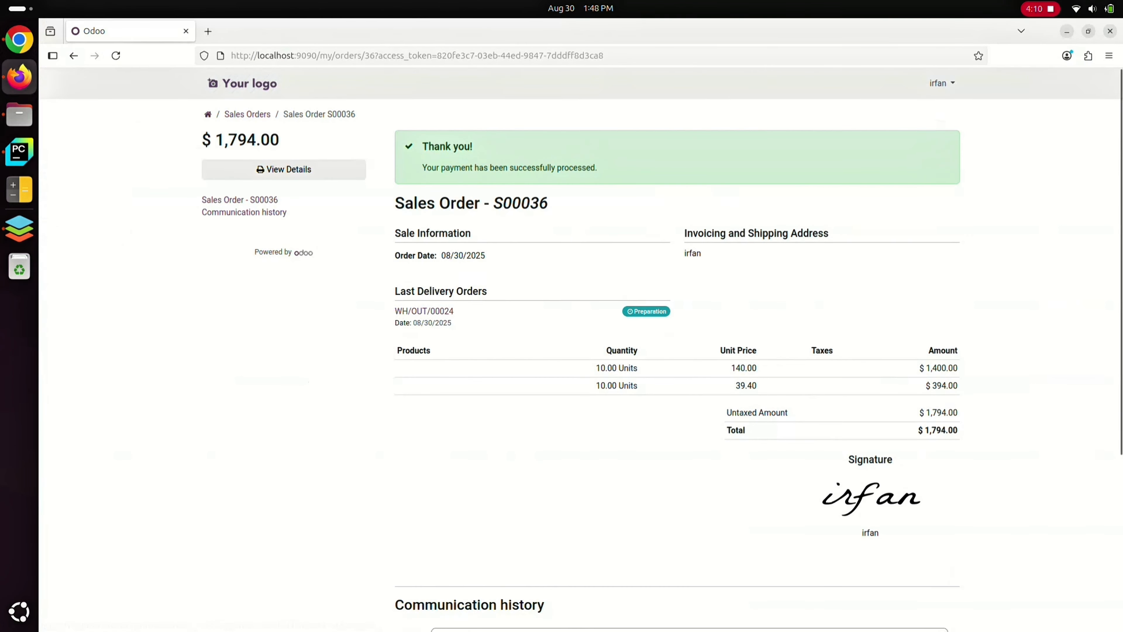
click(208, 114)
click(326, 403)
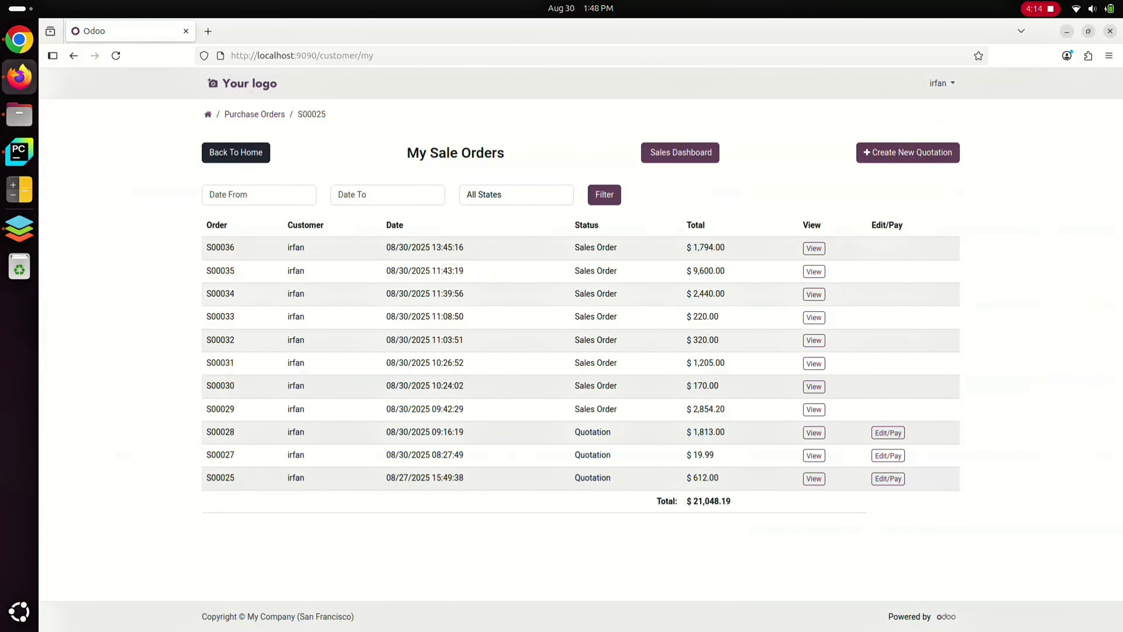
click(814, 248)
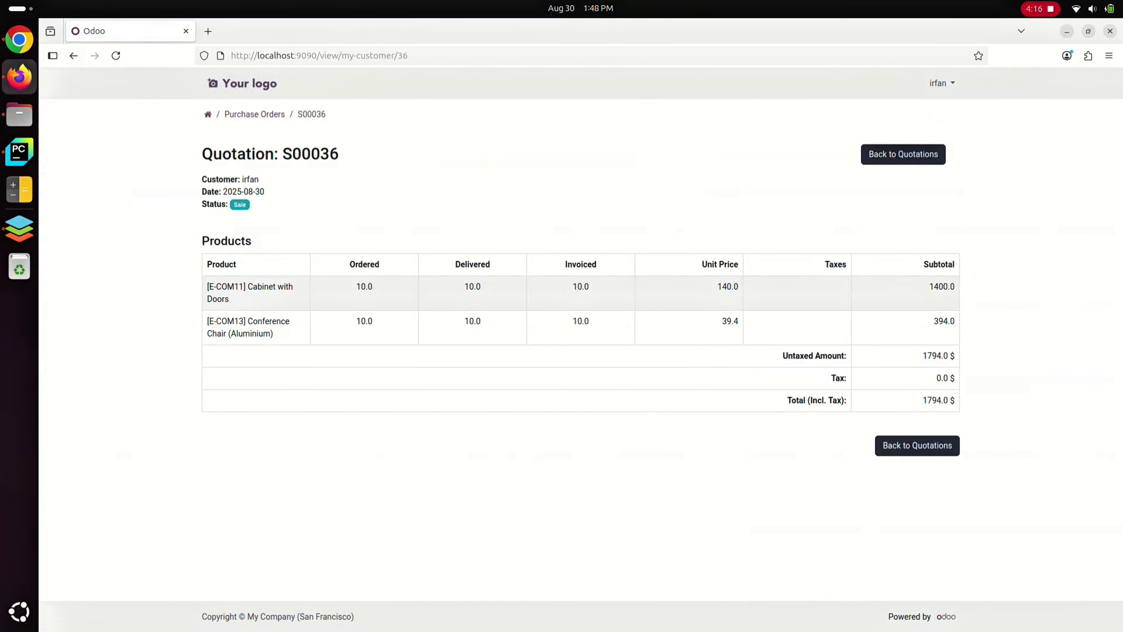
drag(537, 268, 522, 290)
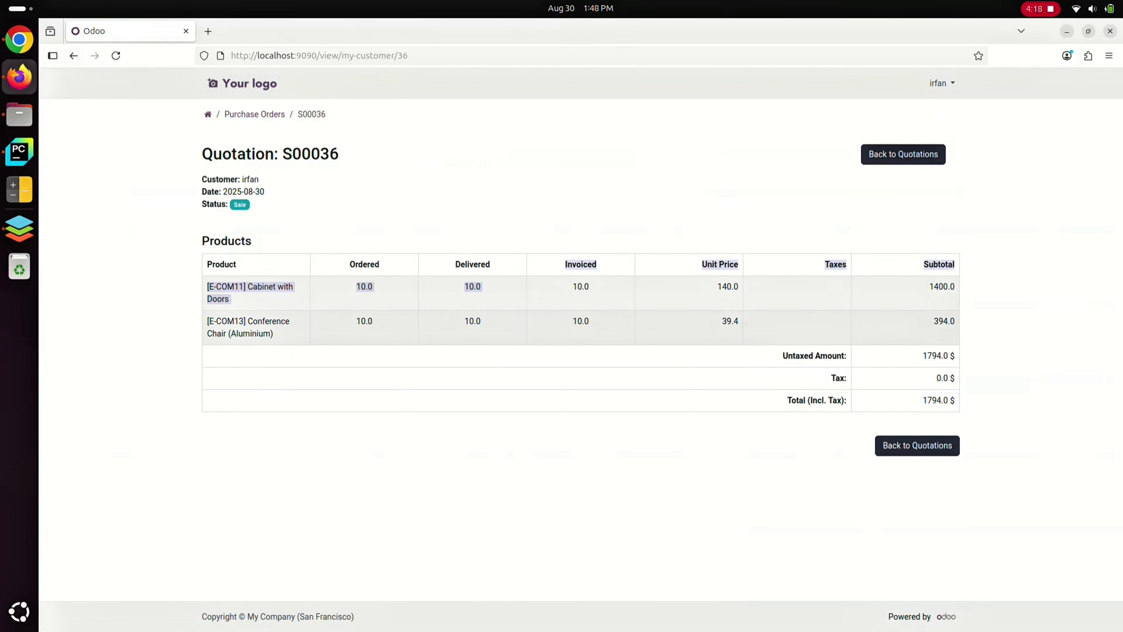
Open the first invoice listed in the portal's Your Invoices section and review its amount and lines
click(208, 115)
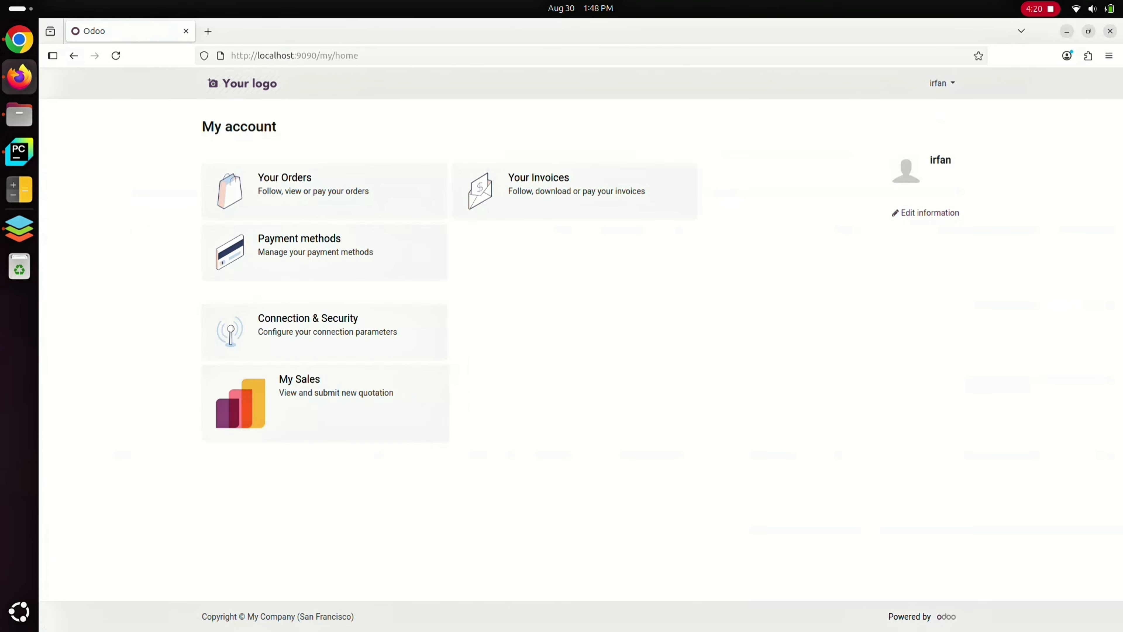
click(544, 190)
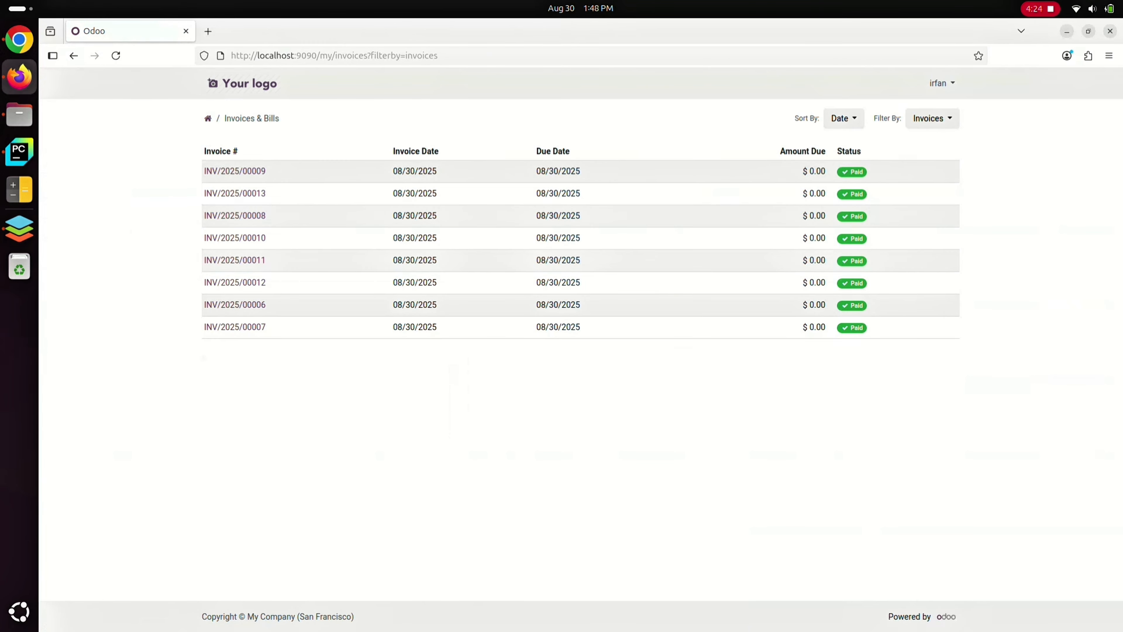
click(235, 172)
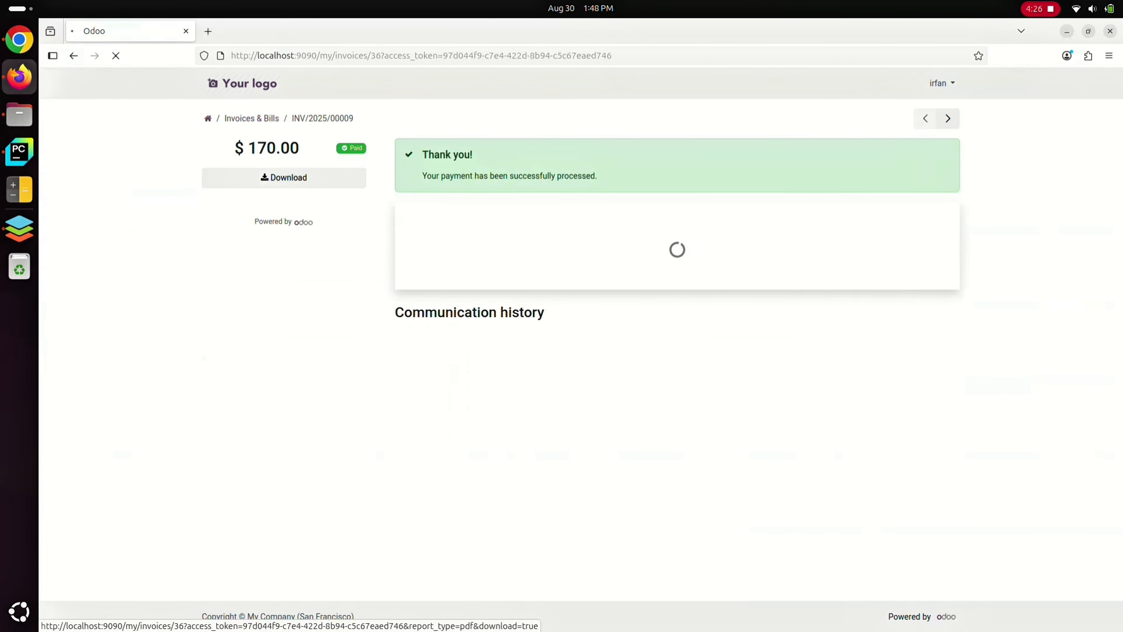
drag(300, 148, 276, 148)
scroll(581, 349, down, 4)
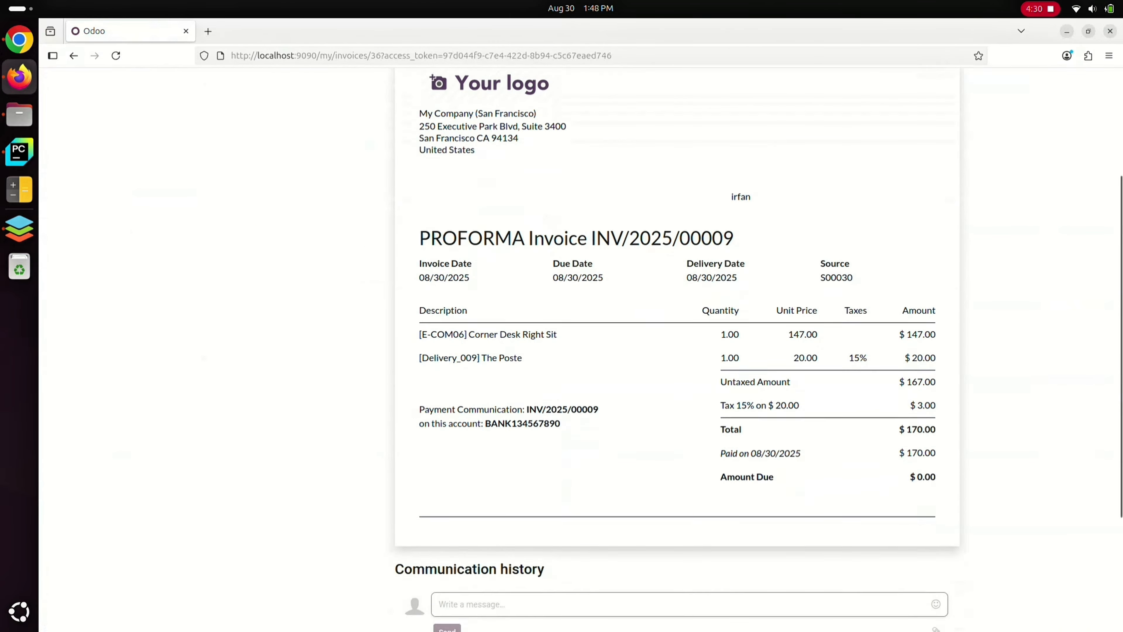
scroll(581, 349, up, 4)
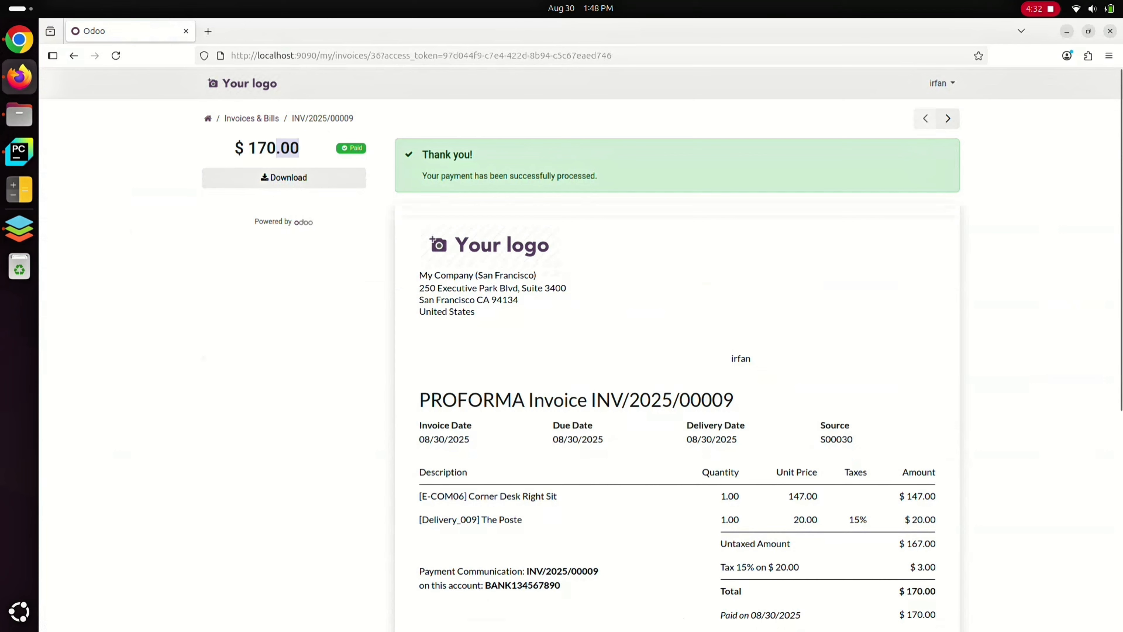
Review the newest order's invoice and delivery status under the portal's Your Orders, and return to the My Sales list
click(208, 118)
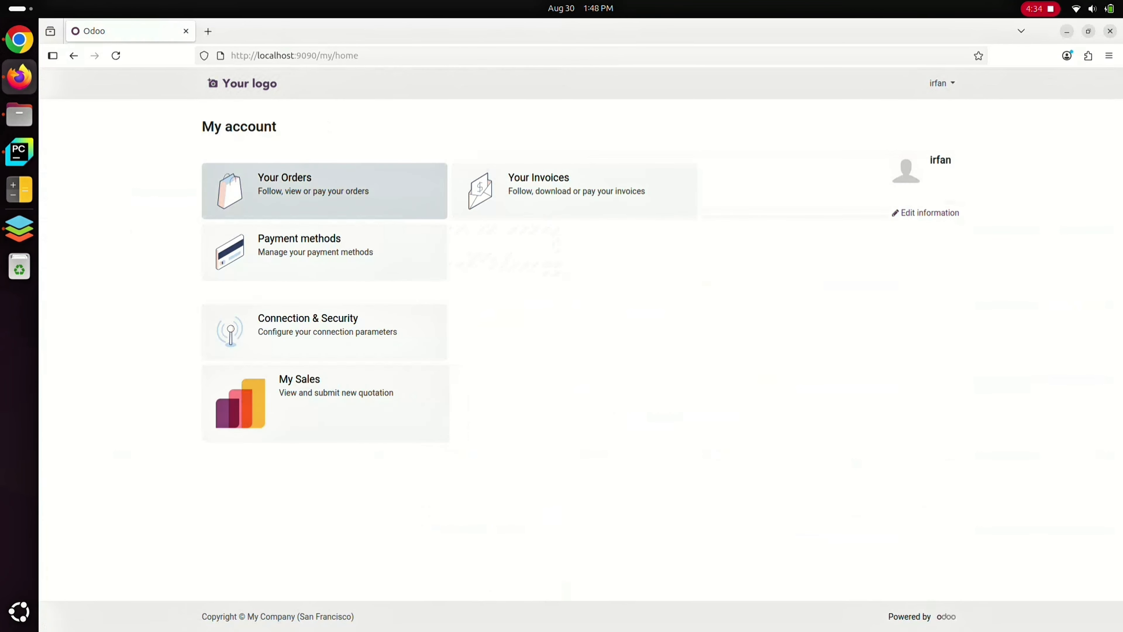
click(325, 190)
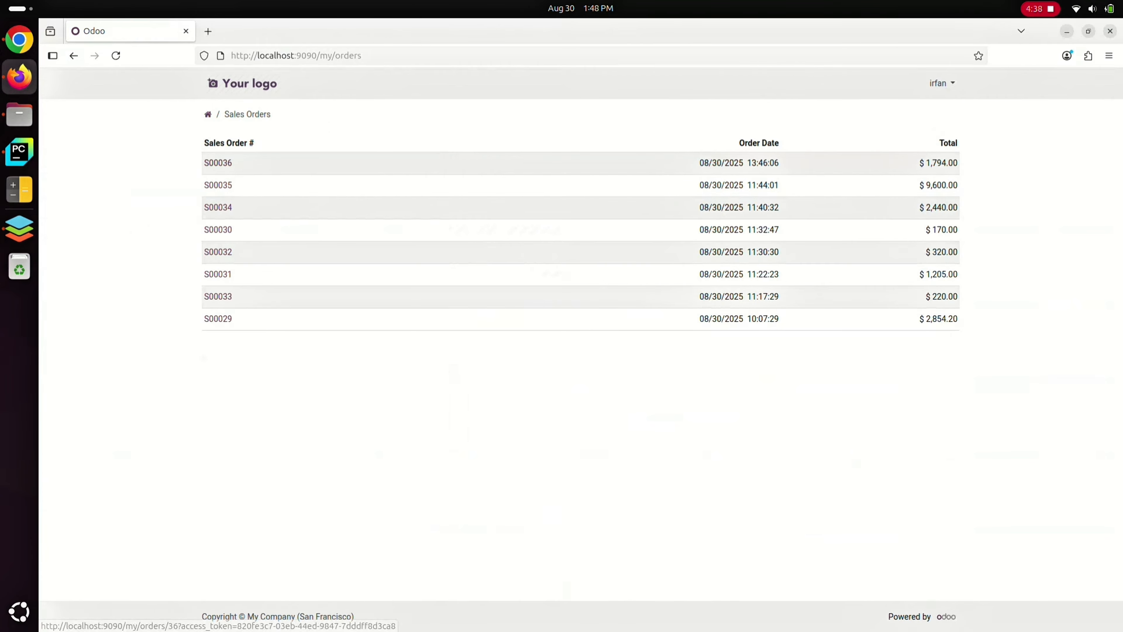
click(218, 163)
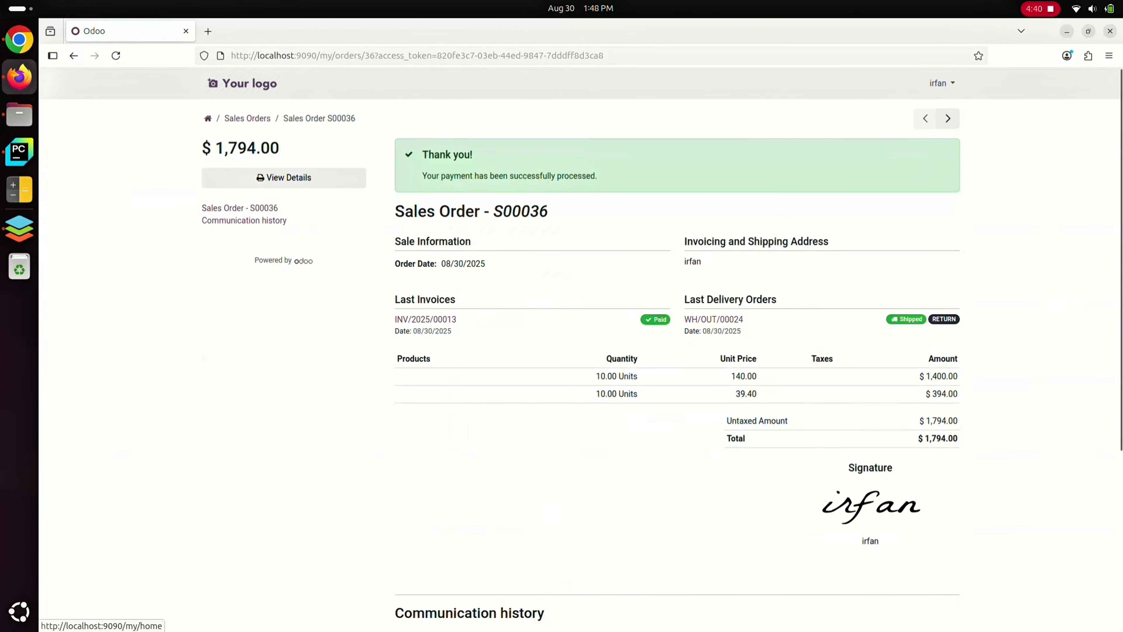
click(208, 119)
click(326, 402)
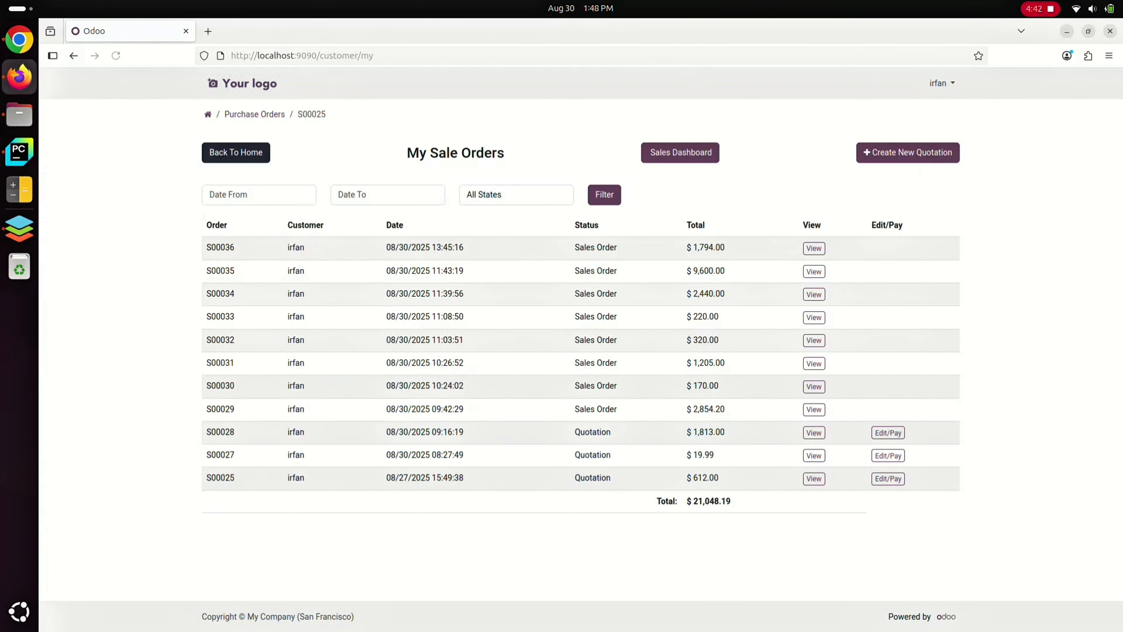